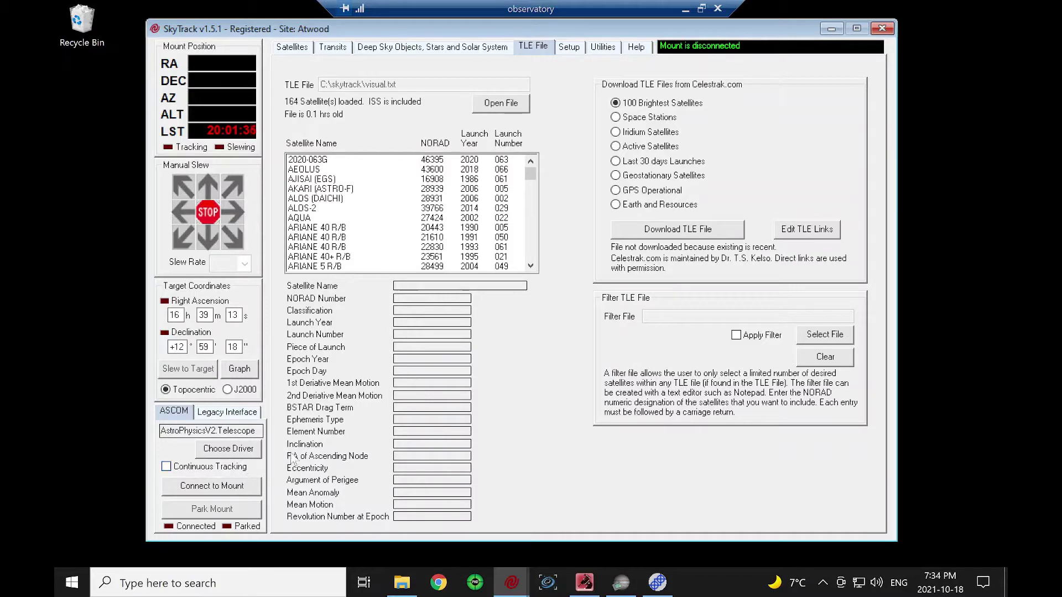
- Connect the mount to AstroPhysicsV2.Telescope, keep the visual.txt TLE, and show the 21 upcoming passes
click(217, 486)
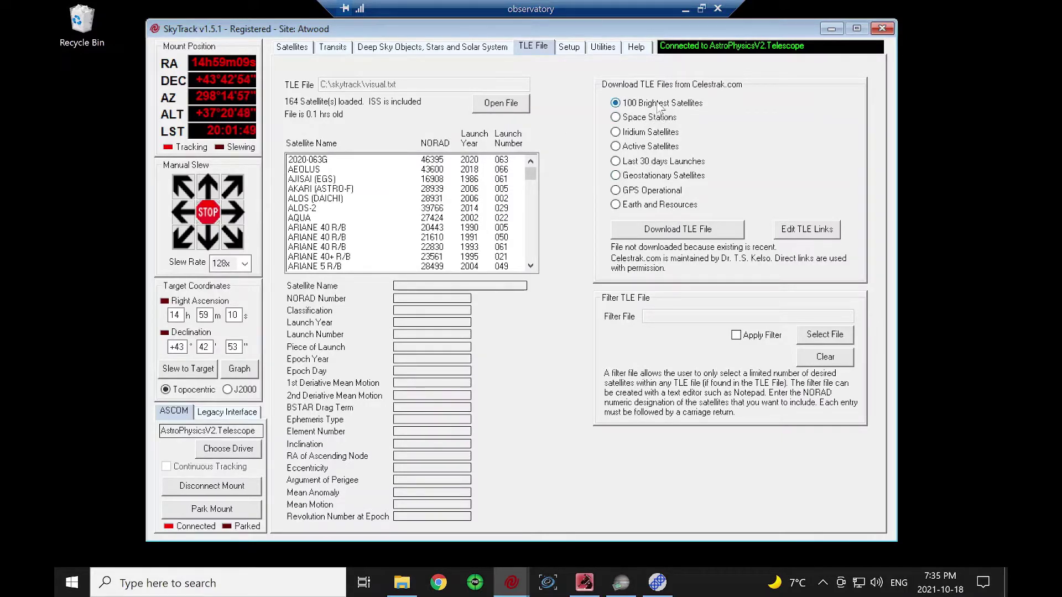
click(682, 237)
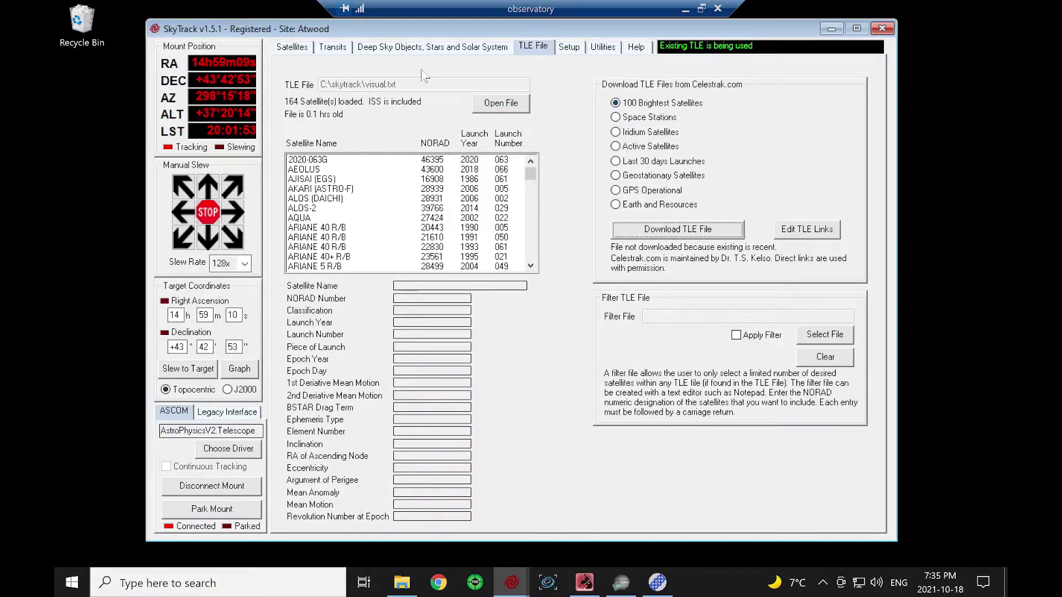
click(295, 49)
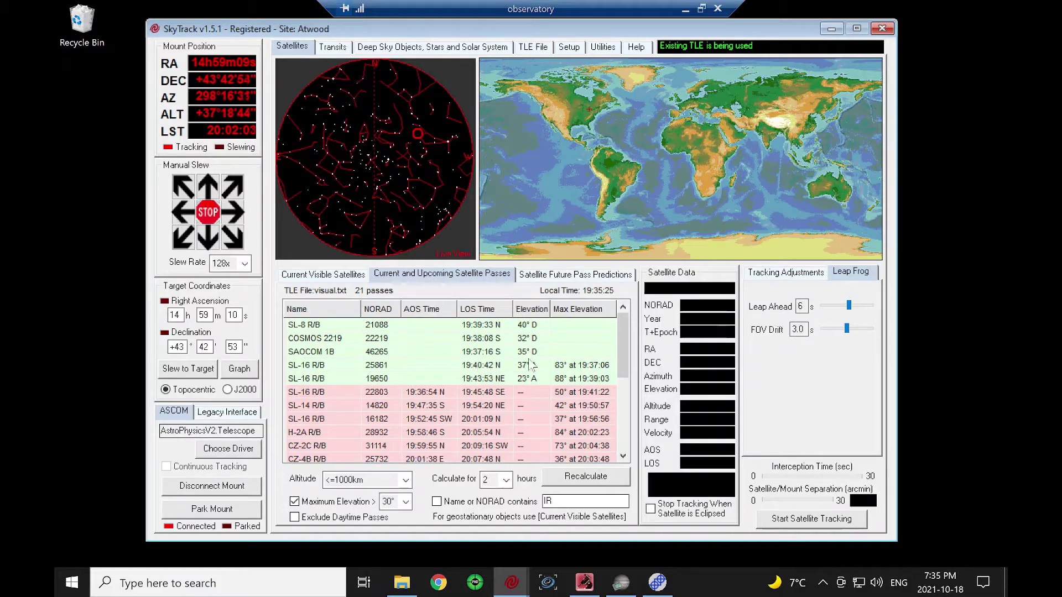
- Select SL-16 R/B (NORAD 25861) as the target with Leap Ahead at 6 s
click(464, 367)
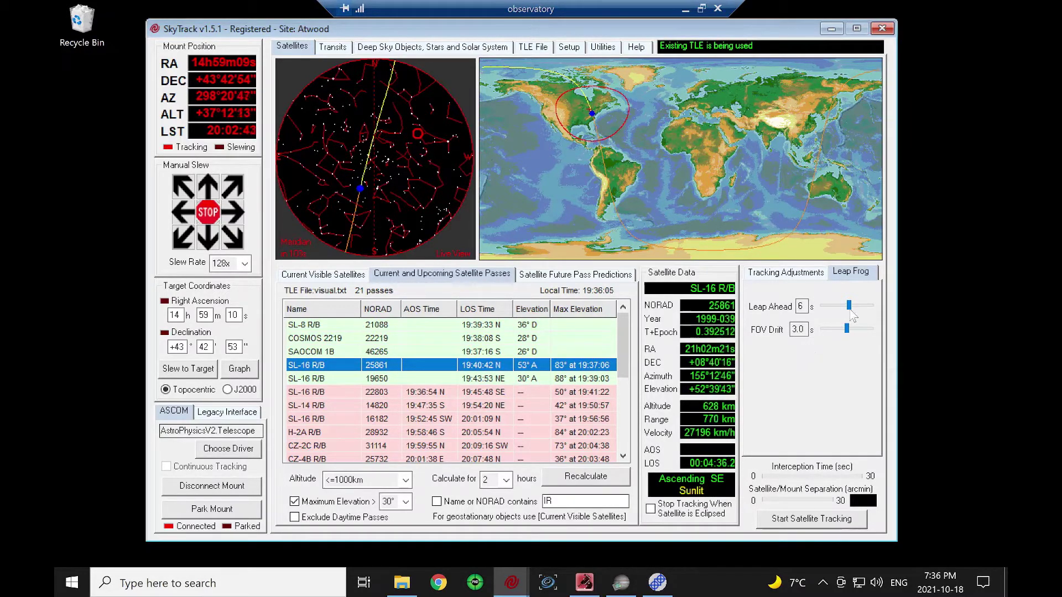
mouse_move(851, 309)
mouse_down()
mouse_move(835, 309)
mouse_move(852, 308)
mouse_up()
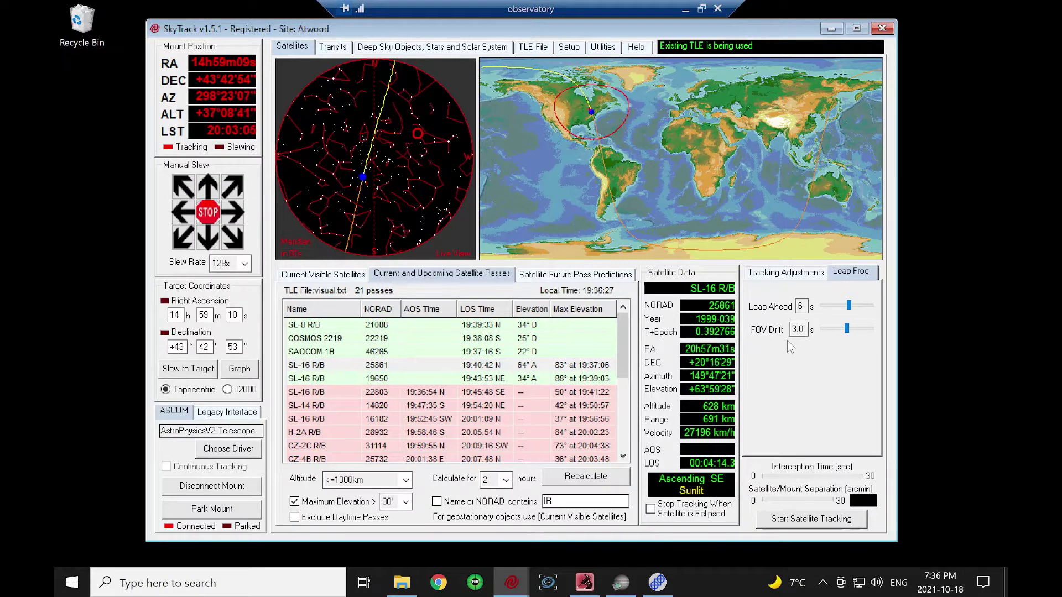
- Start the mount intercepting and tracking SL-16 R/B
click(799, 520)
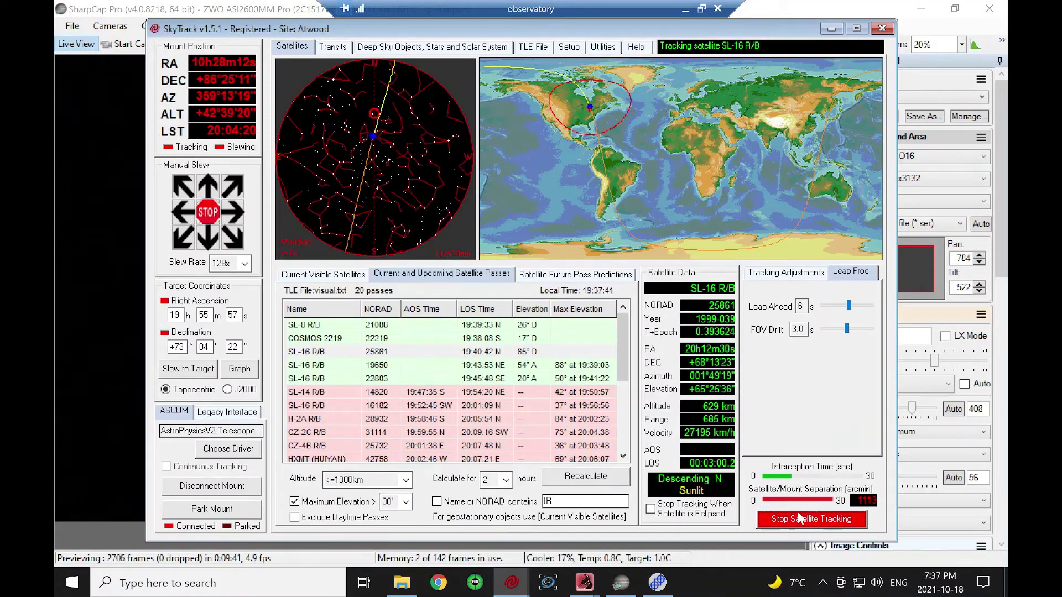
- Stop tracking SL-16 R/B, reconnect the mount with Continuous Tracking, and show tracking adjustments
click(797, 519)
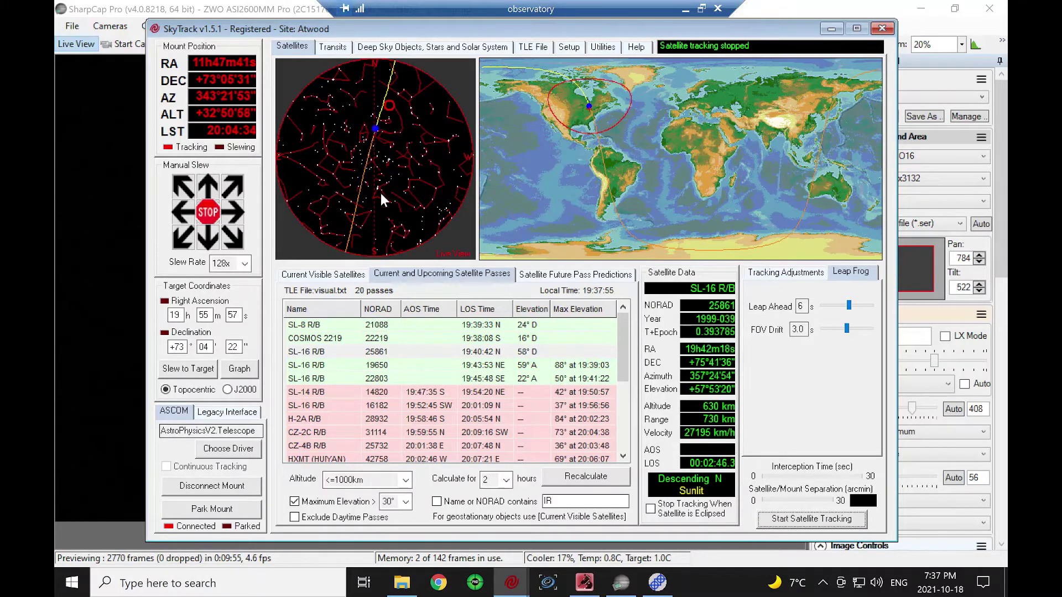
click(256, 484)
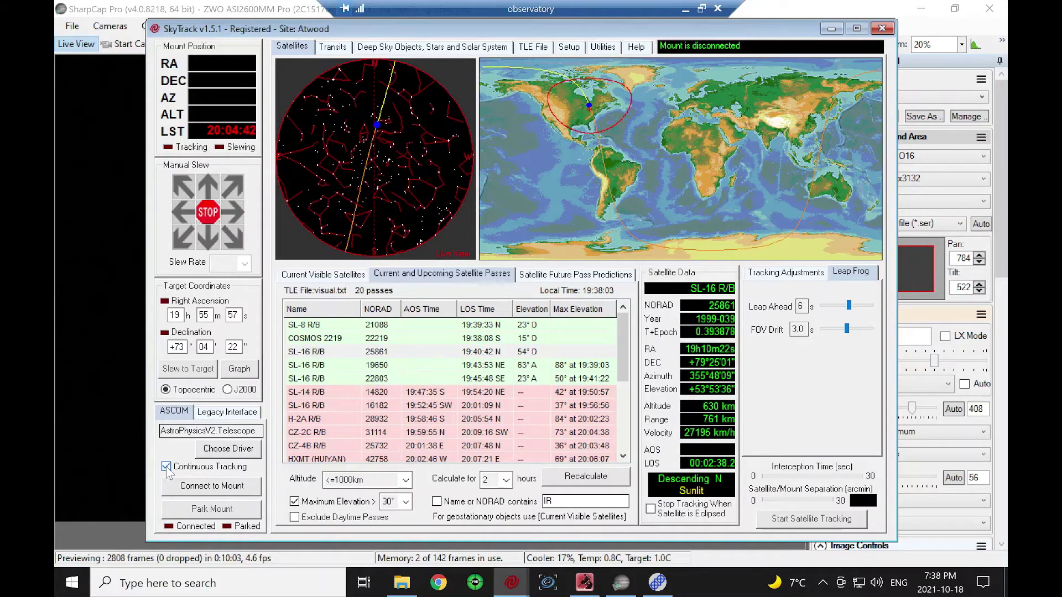
click(232, 490)
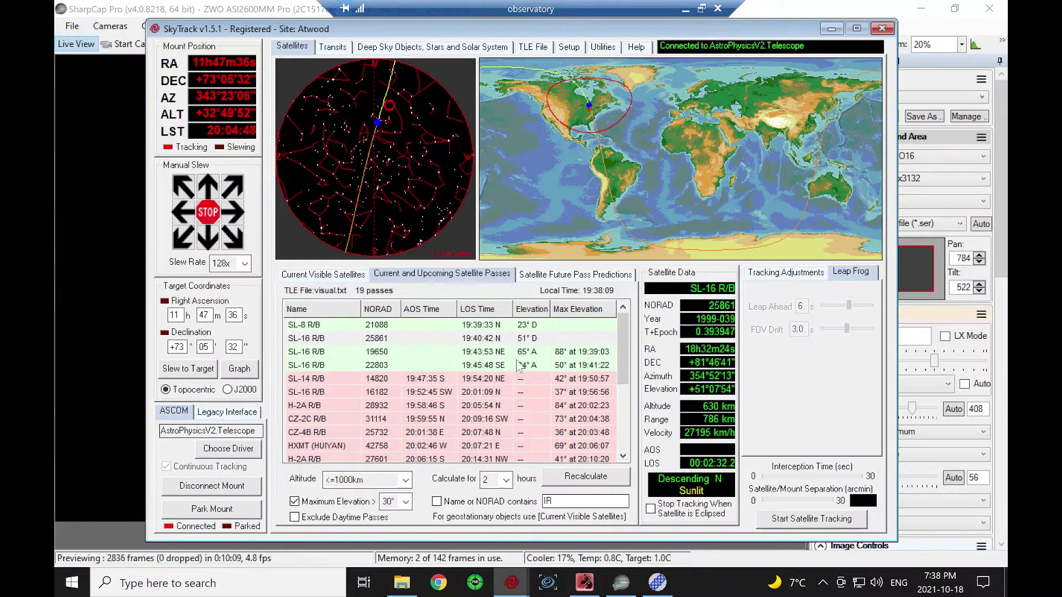
click(769, 272)
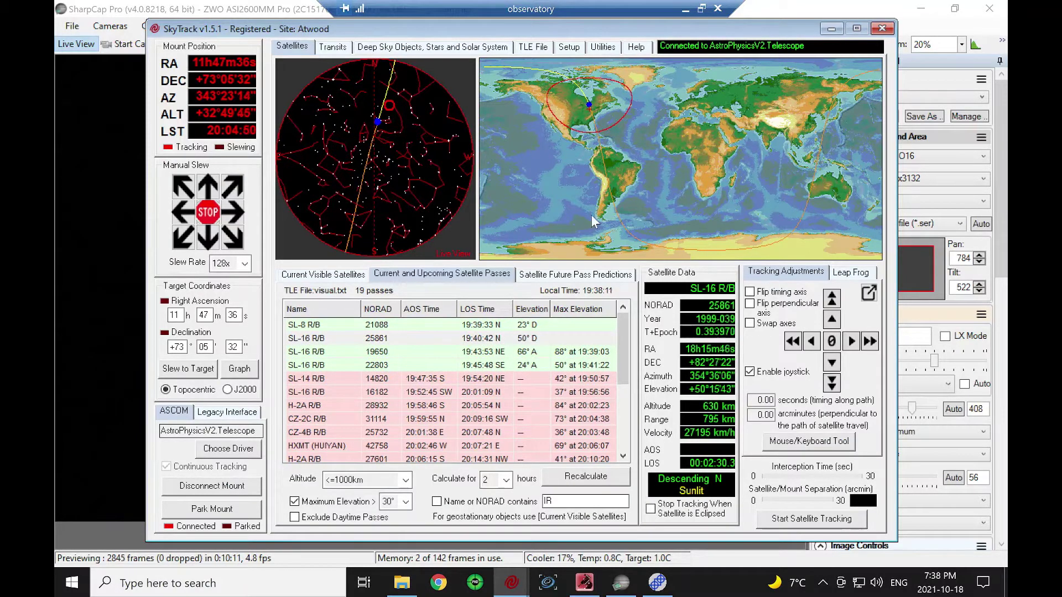
- Download and load the Active Satellites TLE file (active.txt)
click(534, 49)
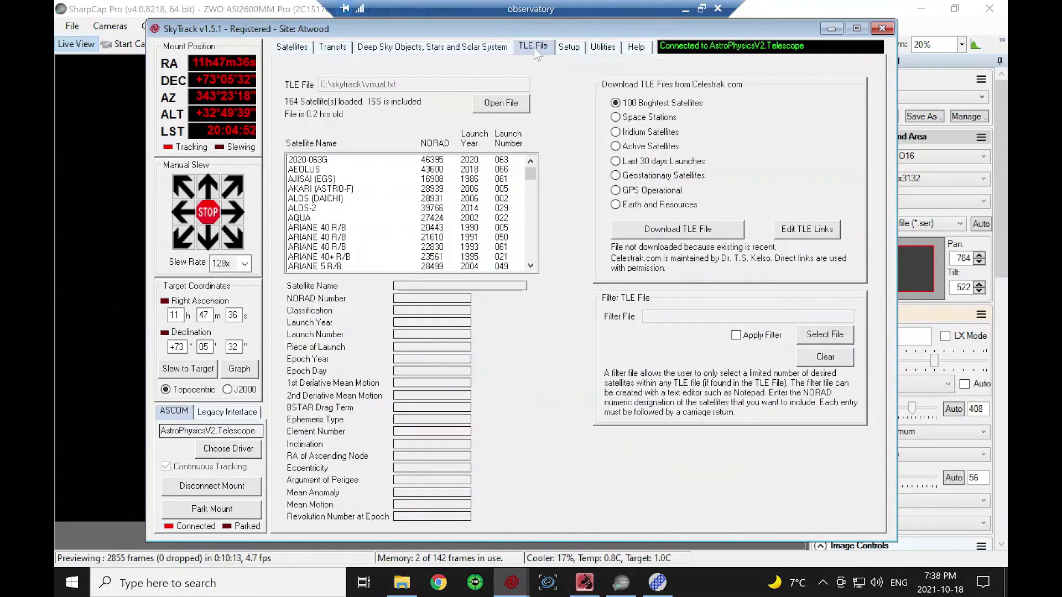
click(615, 146)
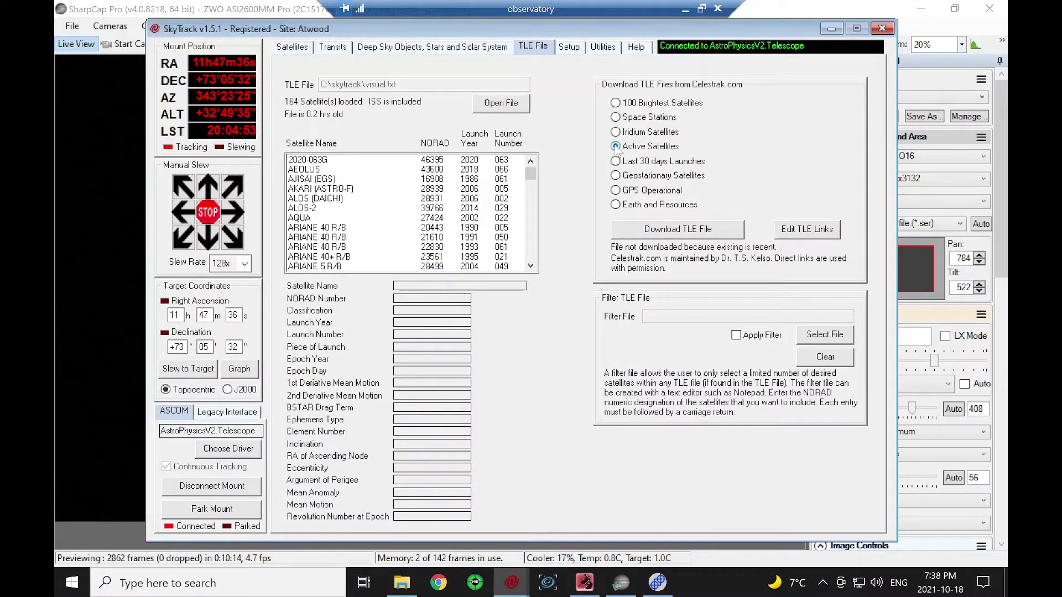
click(675, 234)
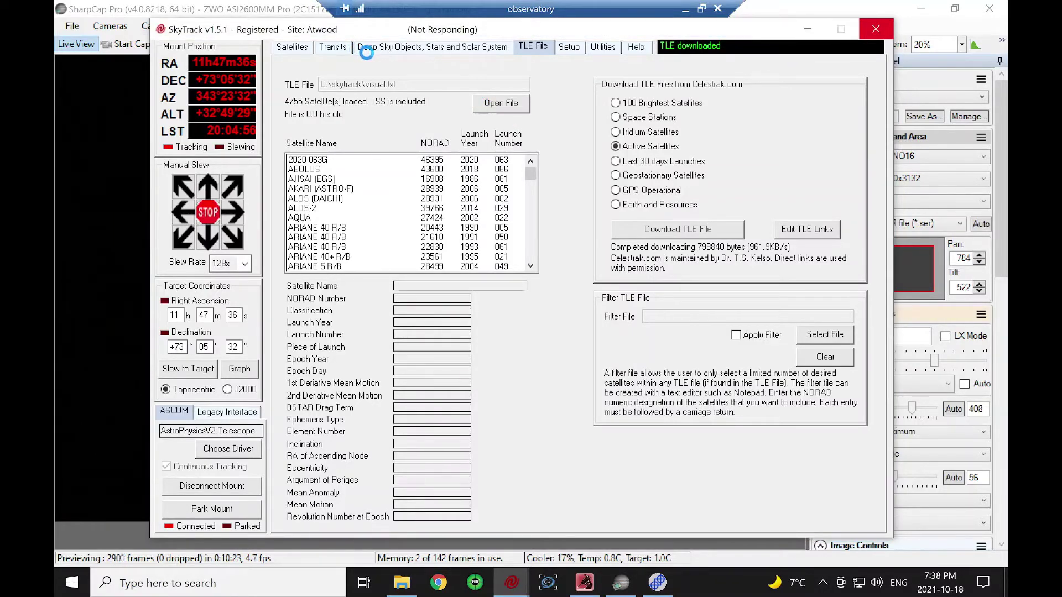
- Select PROBA-2 (NORAD 36037) from the 454 listed passes
click(293, 49)
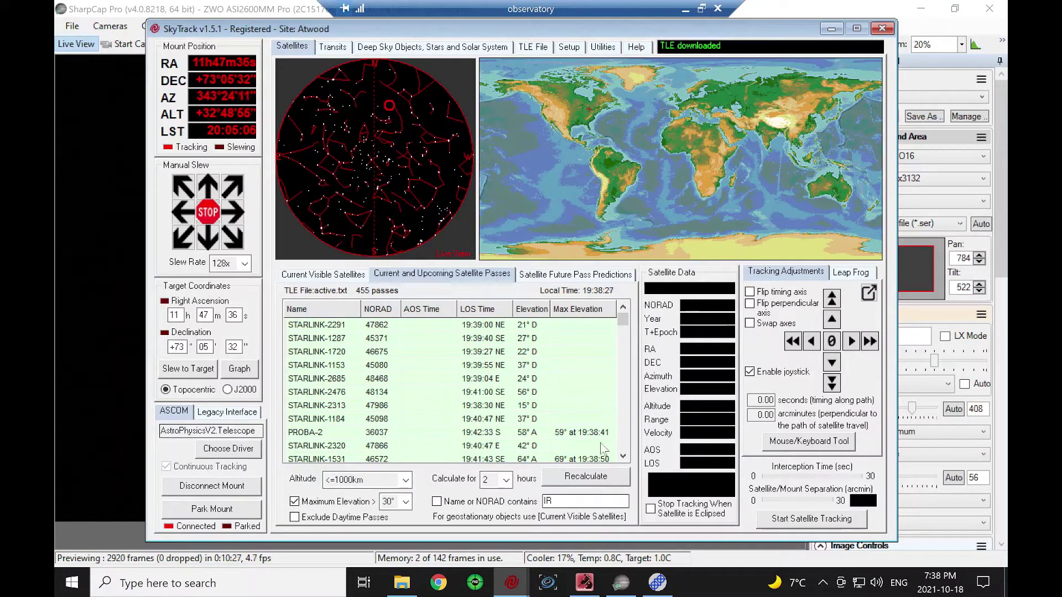
click(622, 457)
click(623, 457)
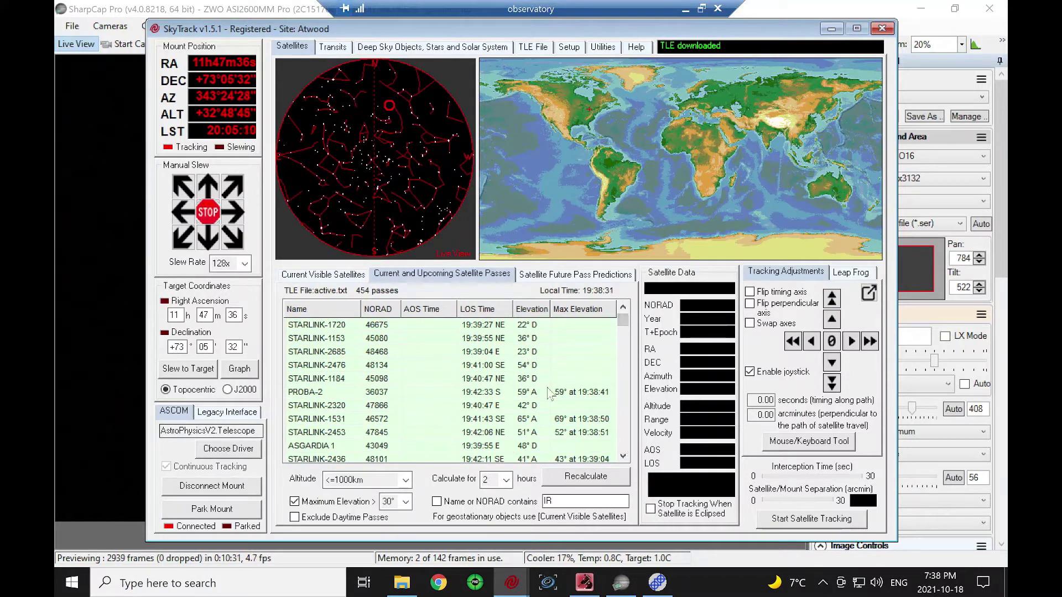
click(512, 394)
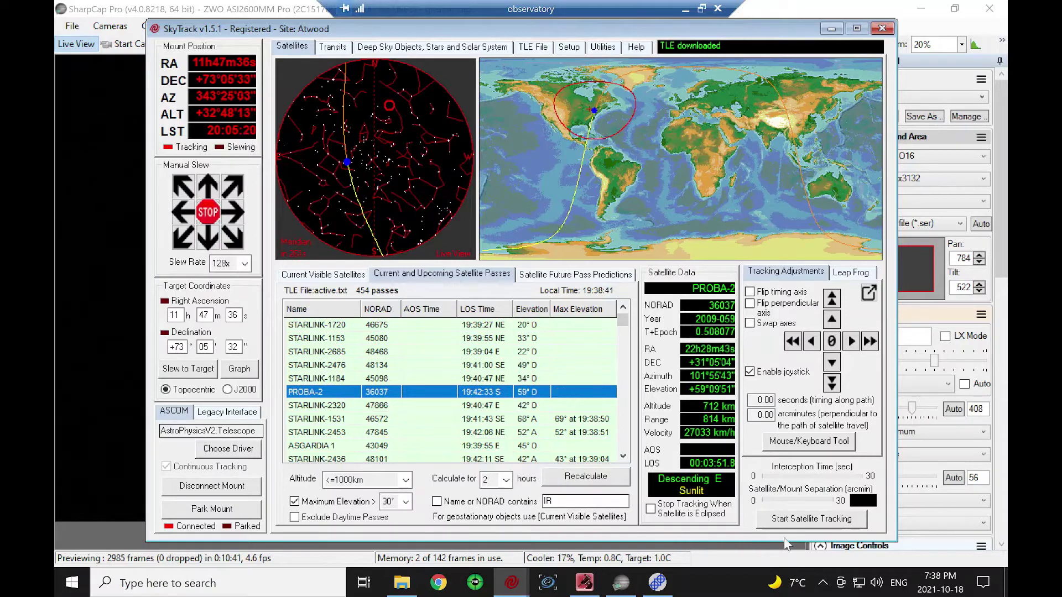
- Start tracking PROBA-2, check the SharpCap live view, then bring SkyTrack back in front
click(794, 523)
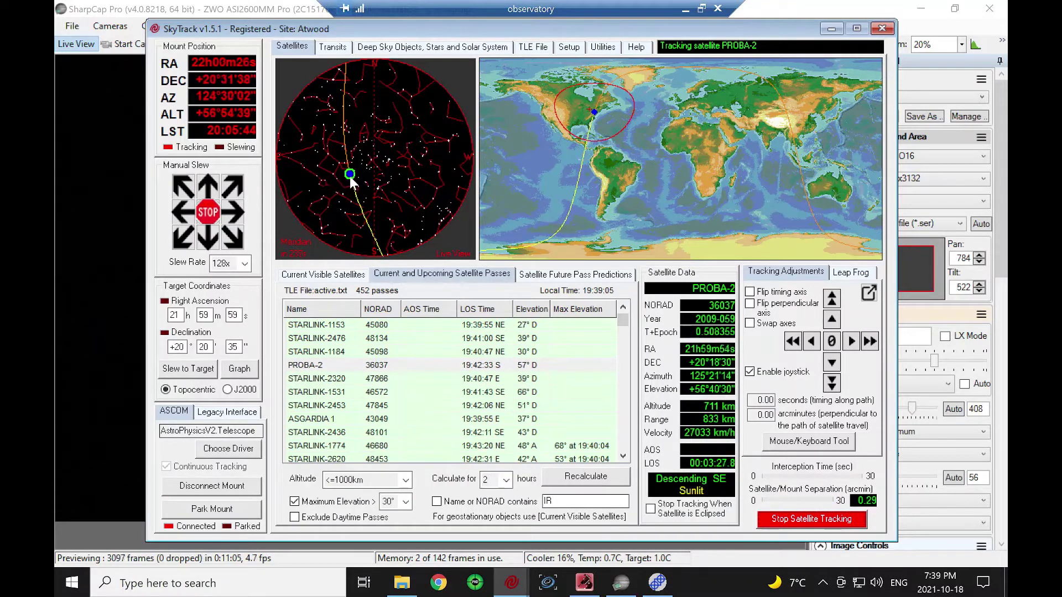
click(830, 29)
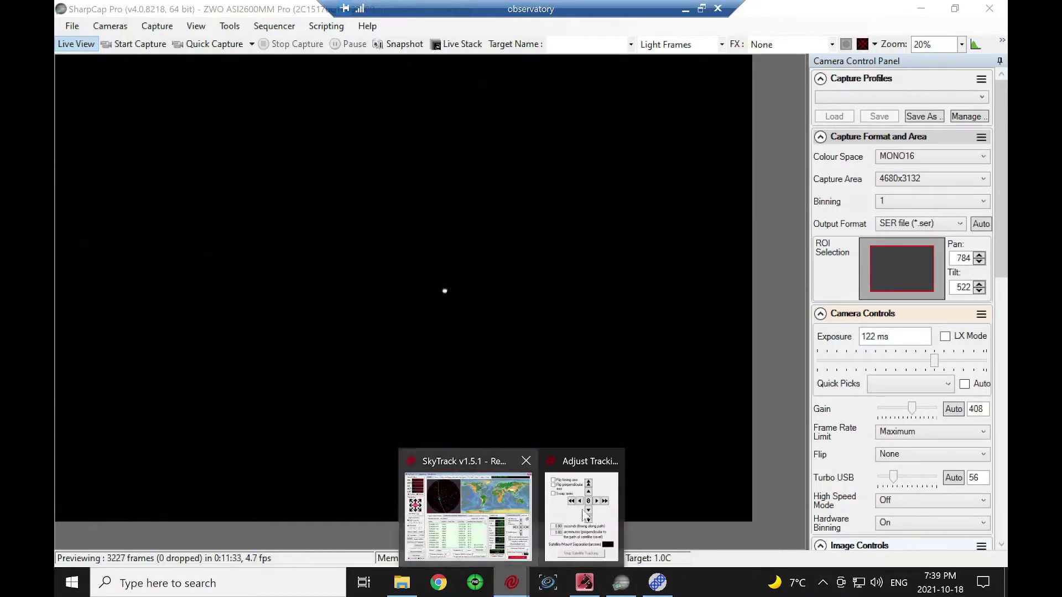
click(503, 526)
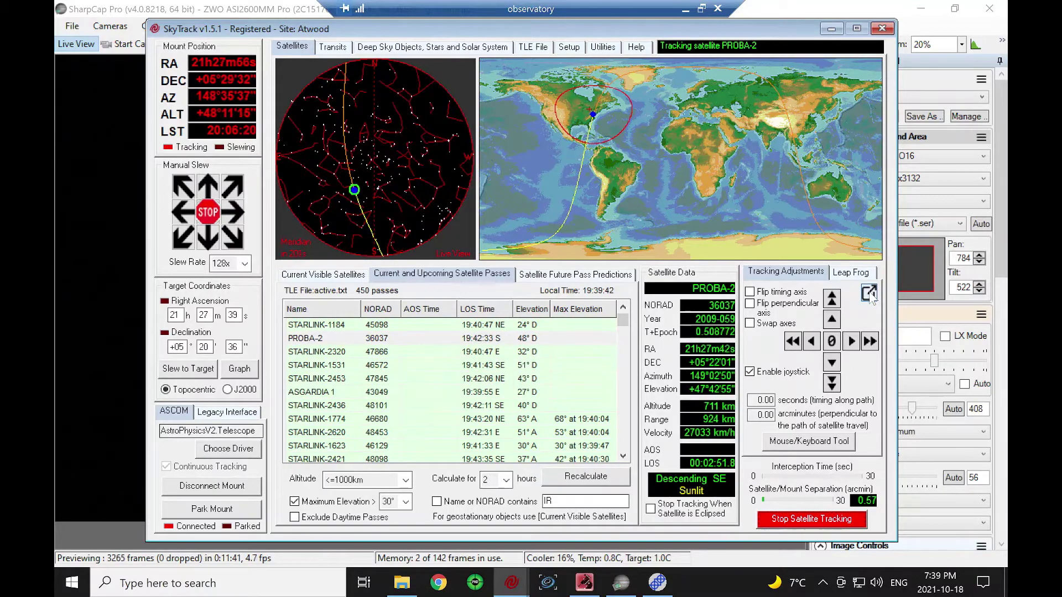
- Pop the tracking adjustments into a floating window over SharpCap and hide SkyTrack
click(869, 294)
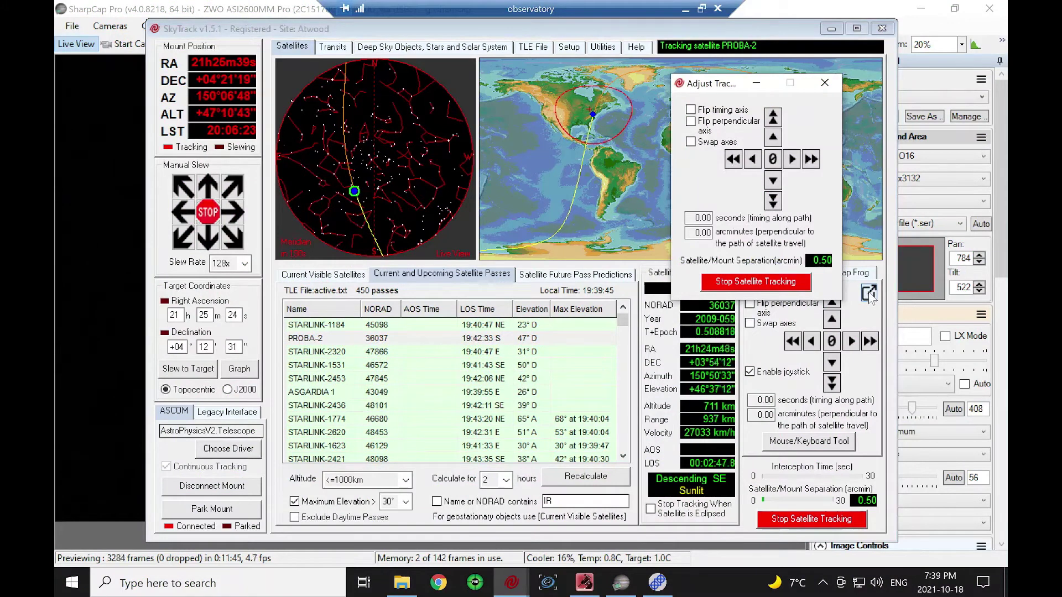
click(832, 30)
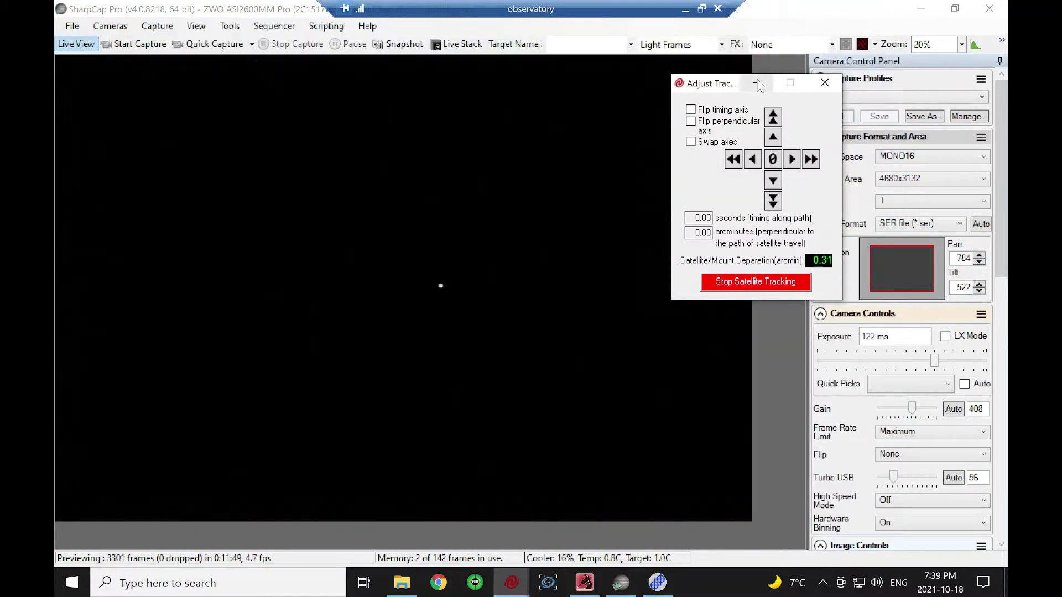
drag(738, 78, 705, 77)
- Lower the timing offset four steps, then return it to zero
click(720, 160)
click(720, 159)
click(720, 159)
click(719, 159)
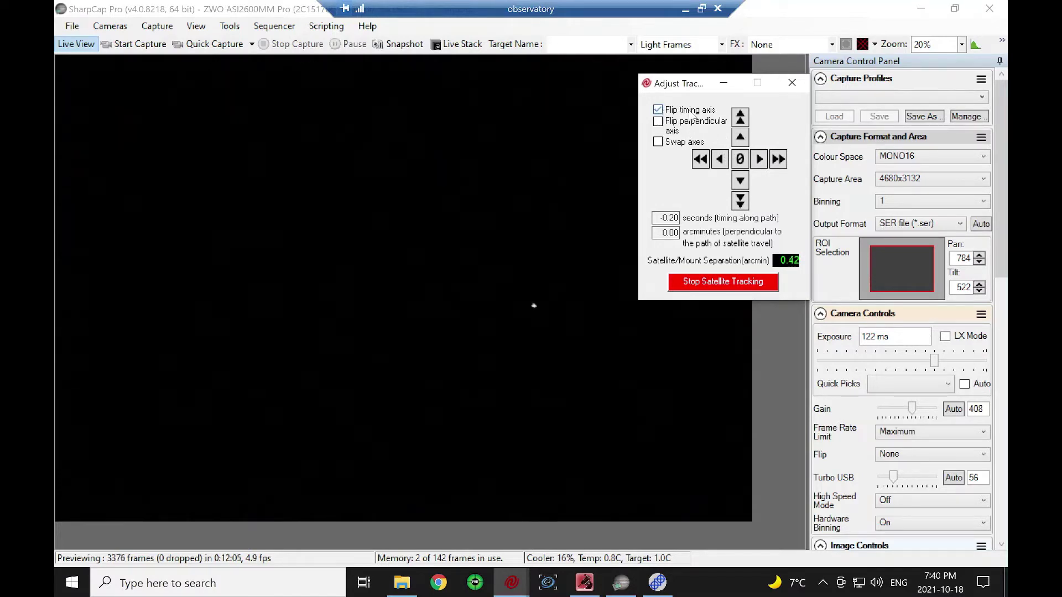
click(720, 160)
click(720, 159)
click(720, 160)
- Nudge the perpendicular offset up and down in 0.25 arcmin steps
click(739, 139)
click(739, 186)
double_click(739, 184)
click(741, 142)
click(741, 142)
click(741, 141)
click(741, 141)
click(740, 182)
- Raise the timing offset four steps, step it back, and reset both offsets to 0.00
click(721, 161)
click(721, 160)
click(721, 161)
click(721, 161)
click(759, 160)
click(759, 160)
click(759, 160)
click(741, 162)
- Stop tracking and select STARLINK-2407 (NORAD 47822) as the next satellite
click(742, 283)
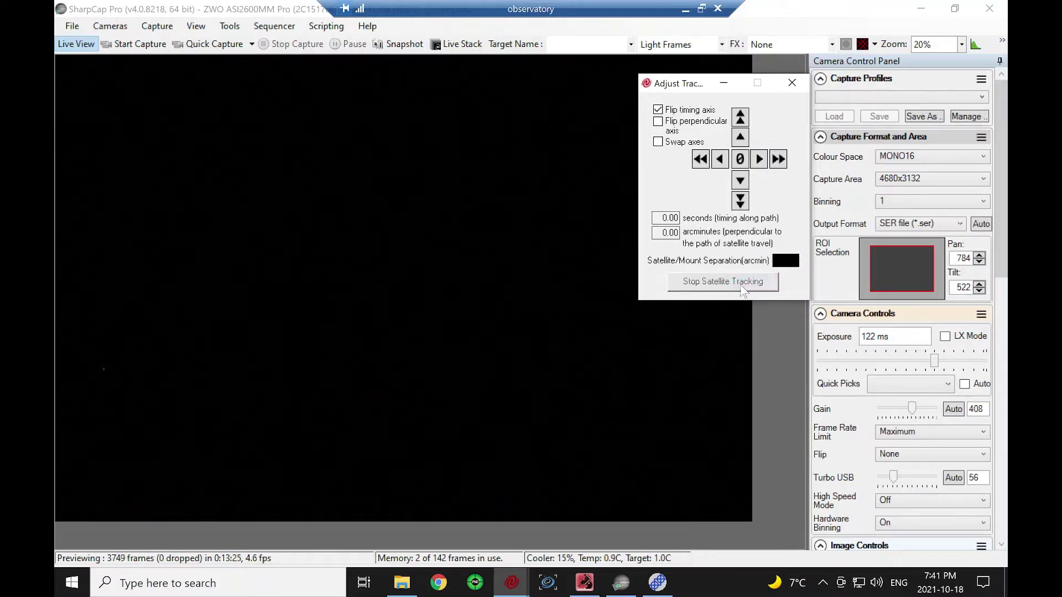
mouse_move(529, 582)
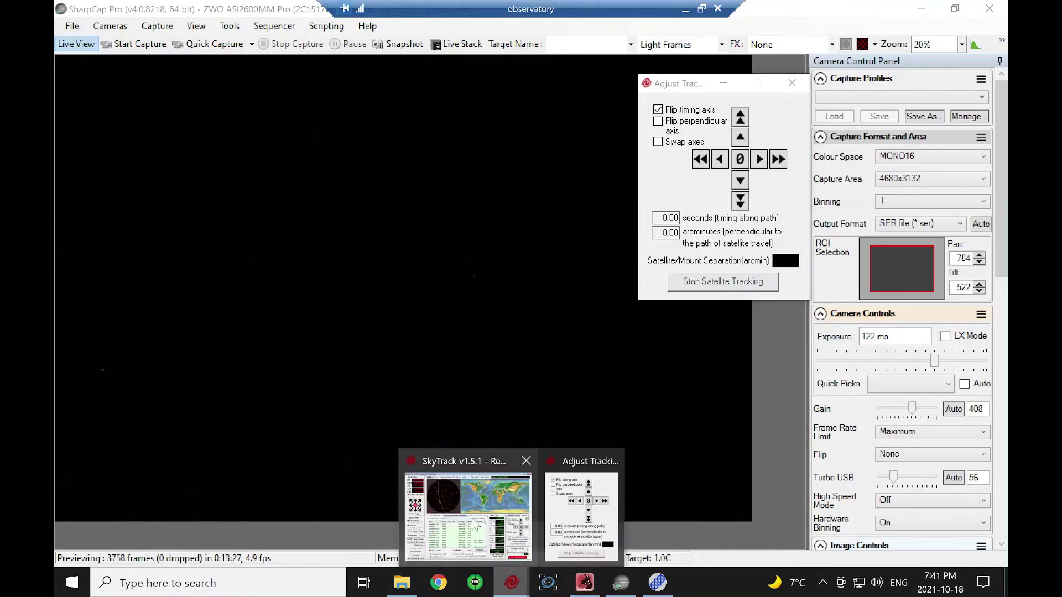
click(528, 452)
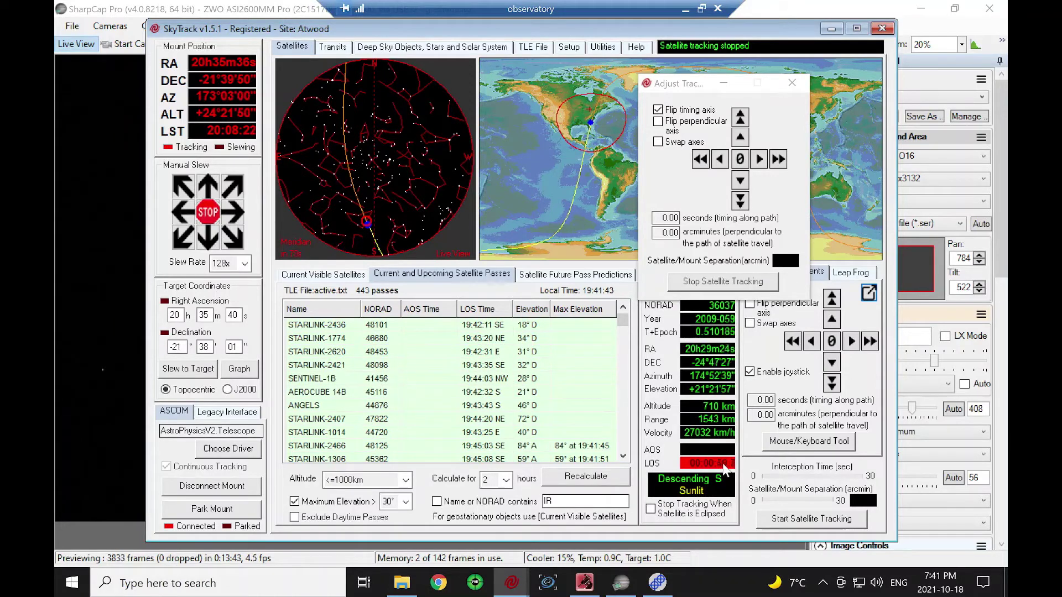
click(503, 426)
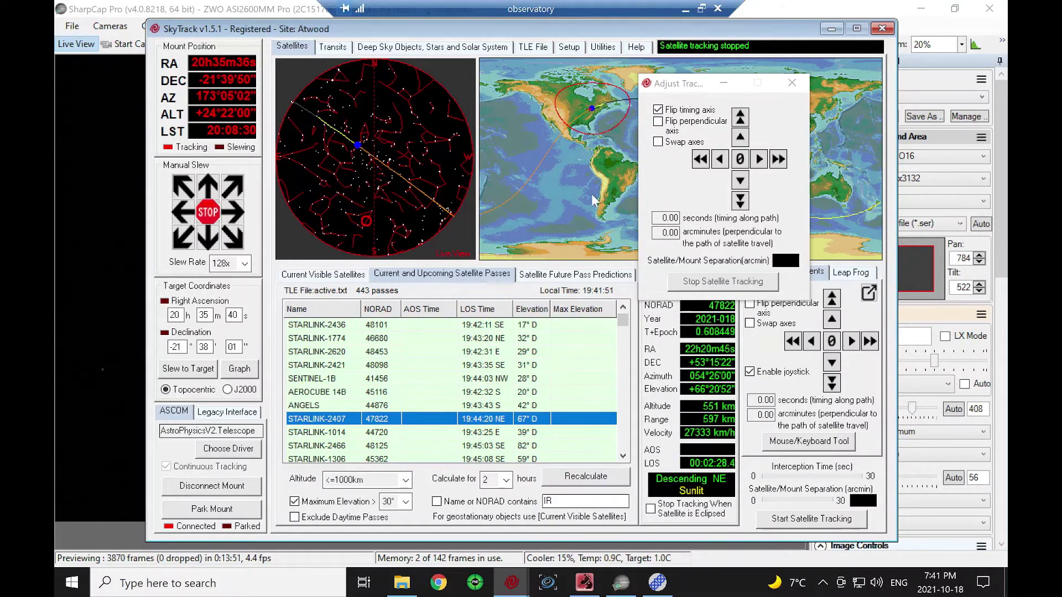
- Track STARLINK-2407 with the adjustment panel moved aside, then minimise SkyTrack to view SharpCap
click(817, 521)
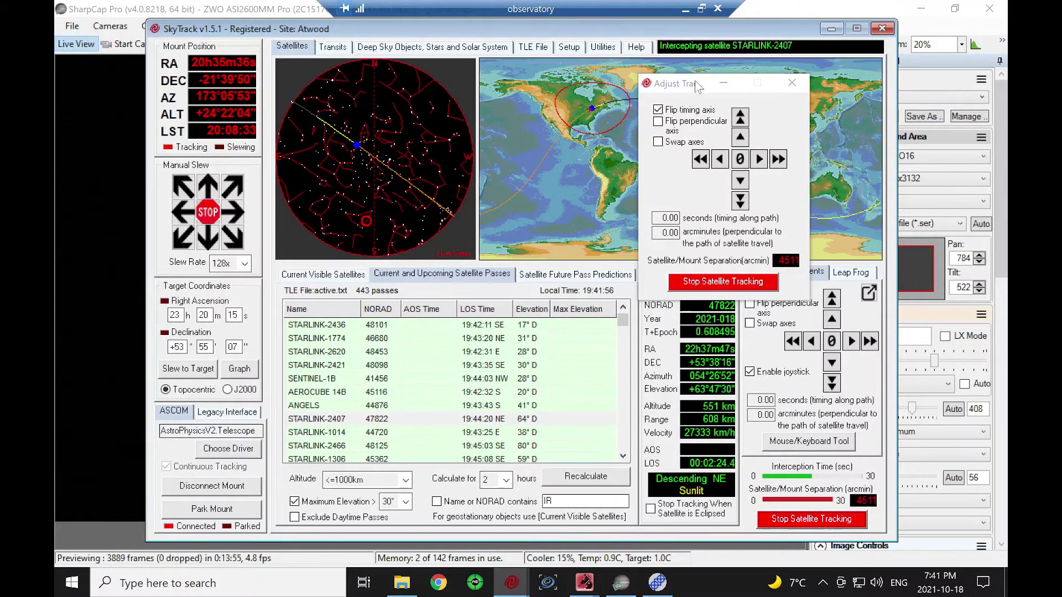
drag(696, 84, 724, 100)
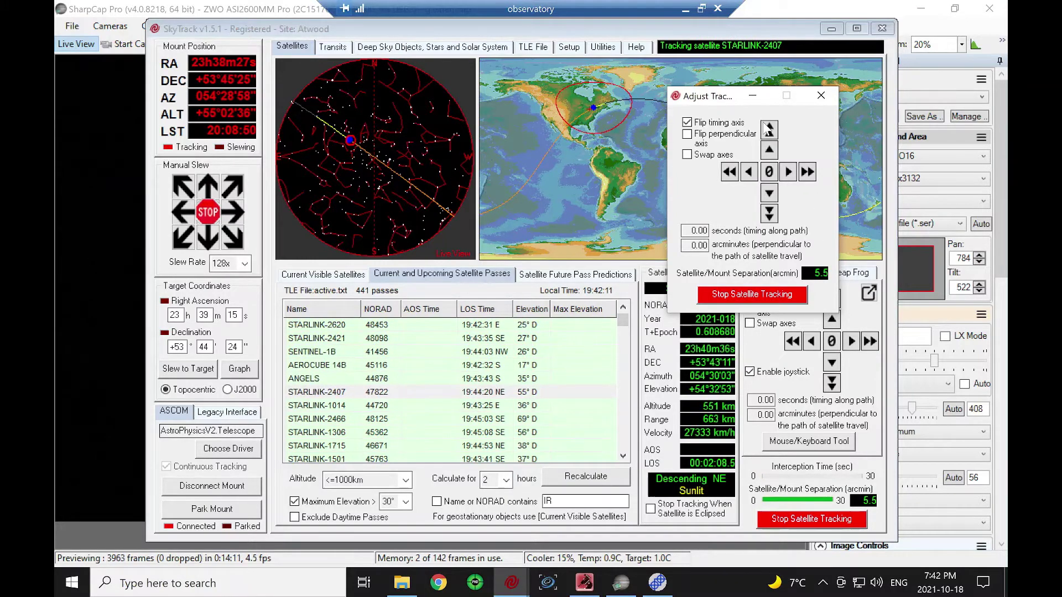
click(828, 32)
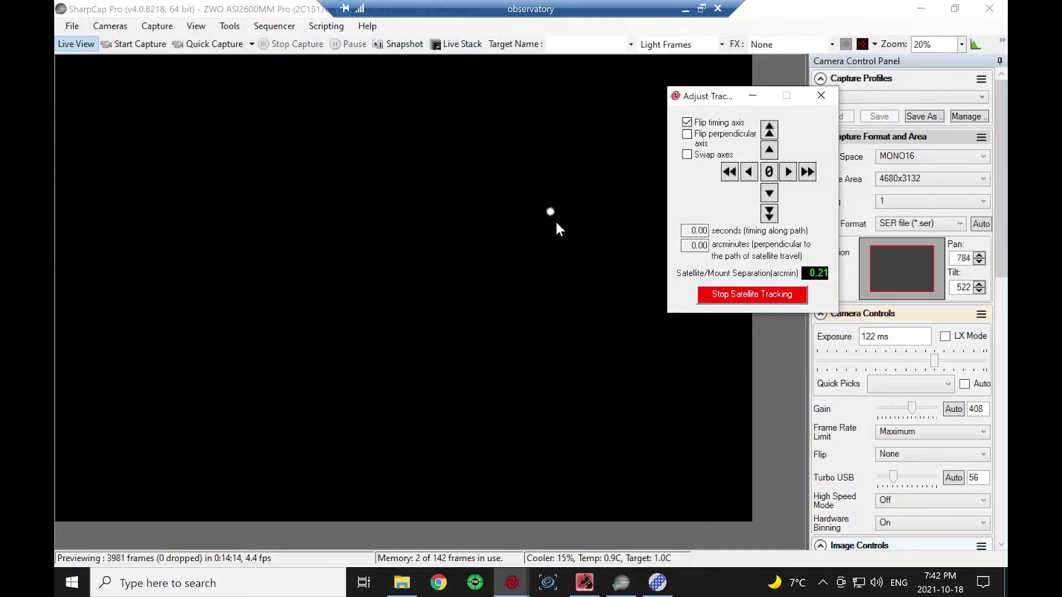
- Nudge the perpendicular offset down and back up to recentre the satellite
click(770, 193)
click(770, 194)
click(770, 151)
click(770, 152)
click(770, 151)
click(770, 151)
click(748, 173)
- Shift the timing offset negative and fine-tune it to -0.15 s
click(789, 172)
click(789, 172)
click(788, 172)
click(751, 173)
click(757, 173)
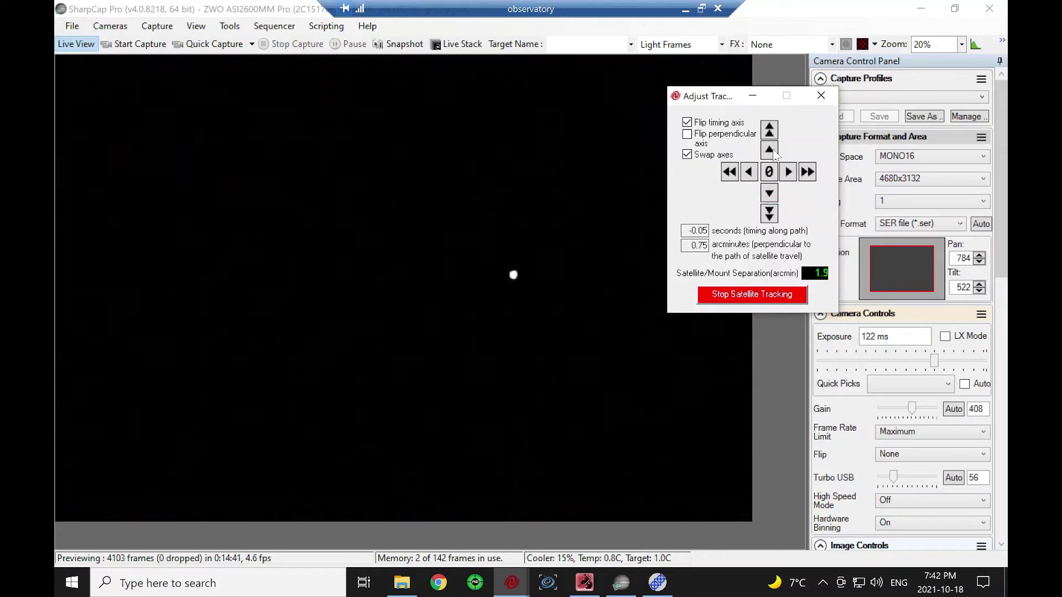
click(770, 153)
- Untick Flip timing axis, tick Swap axes, and set the perpendicular offset to -3.00 arcmin
click(687, 122)
click(771, 196)
click(749, 172)
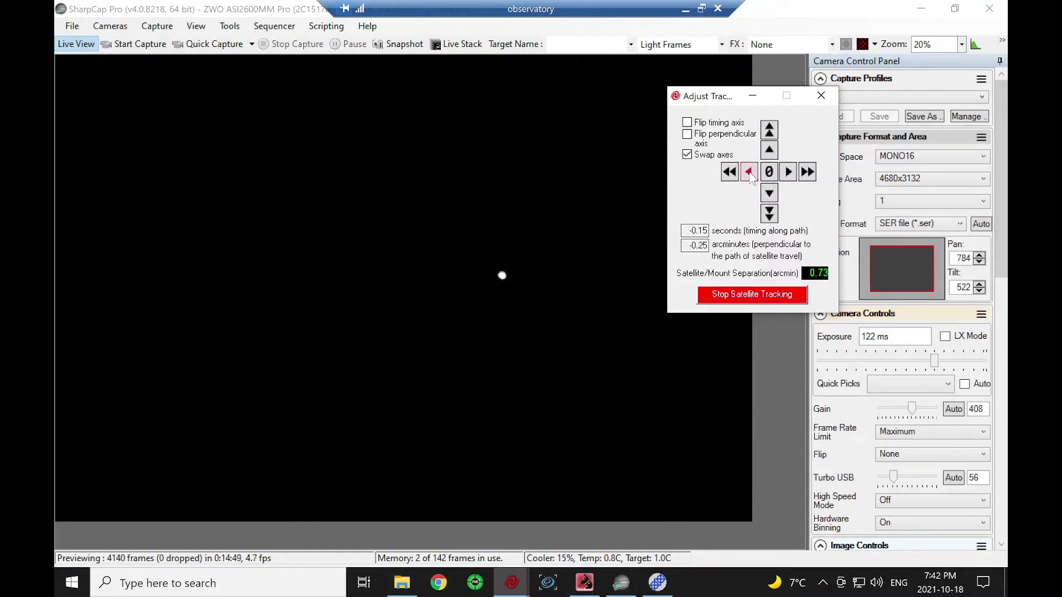
click(749, 173)
click(750, 173)
click(750, 173)
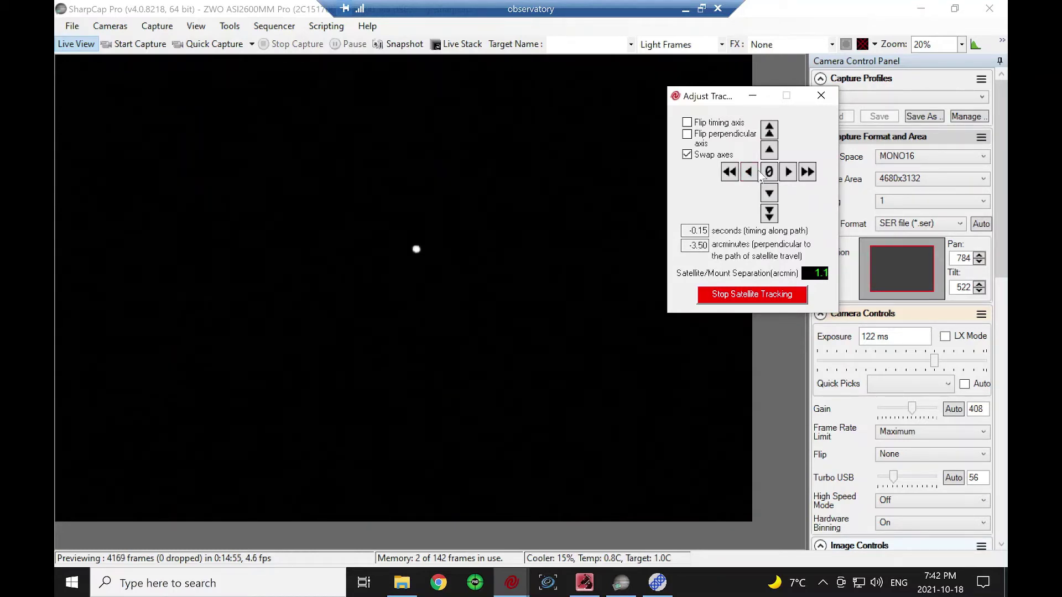
click(788, 174)
- Set the capture area to 1920x1080 and step the timing offset down to -0.25 s
click(914, 182)
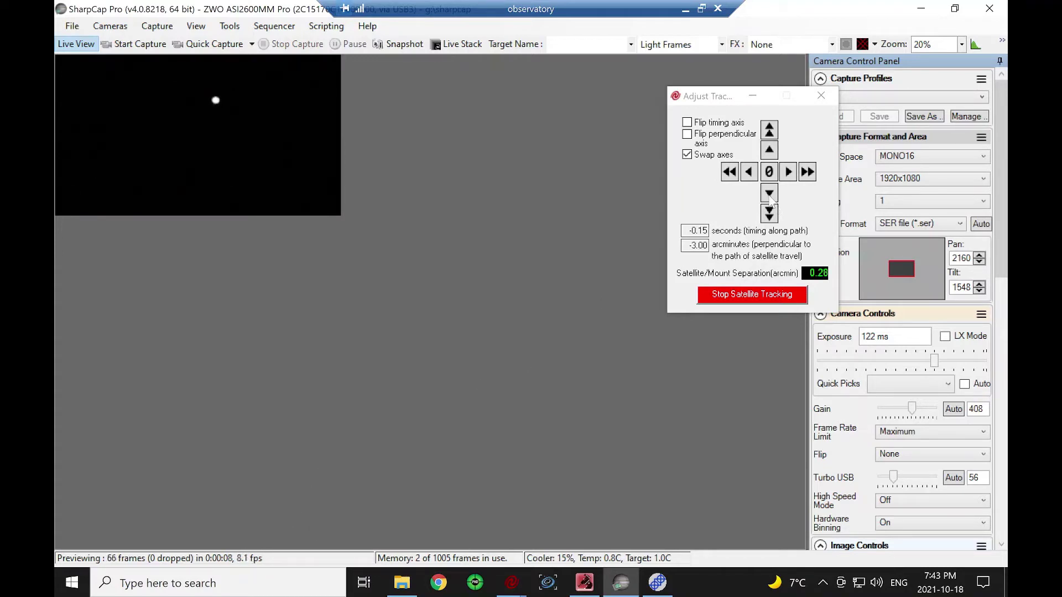
click(770, 198)
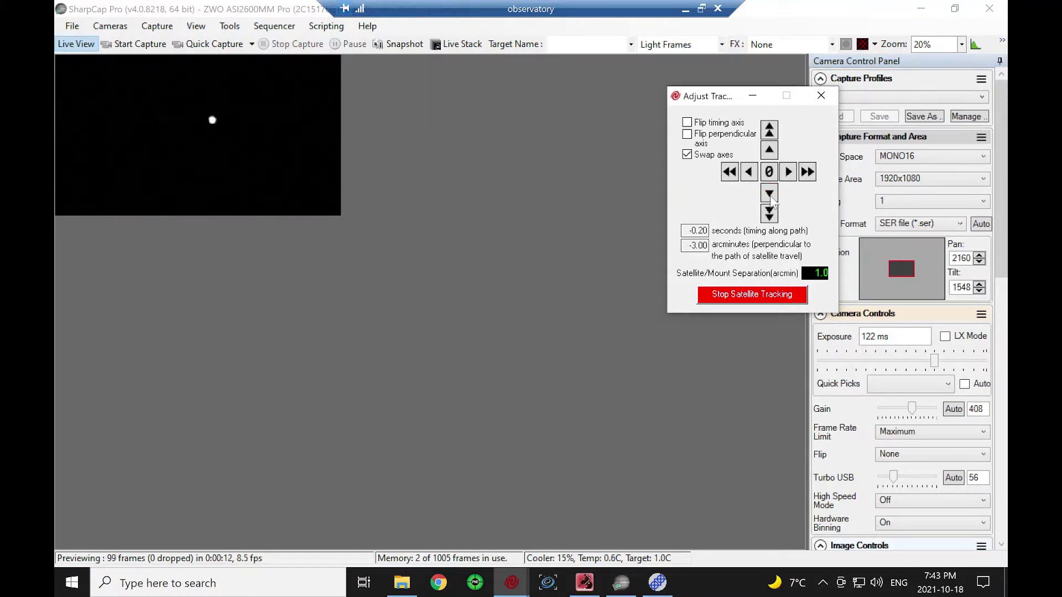
click(772, 199)
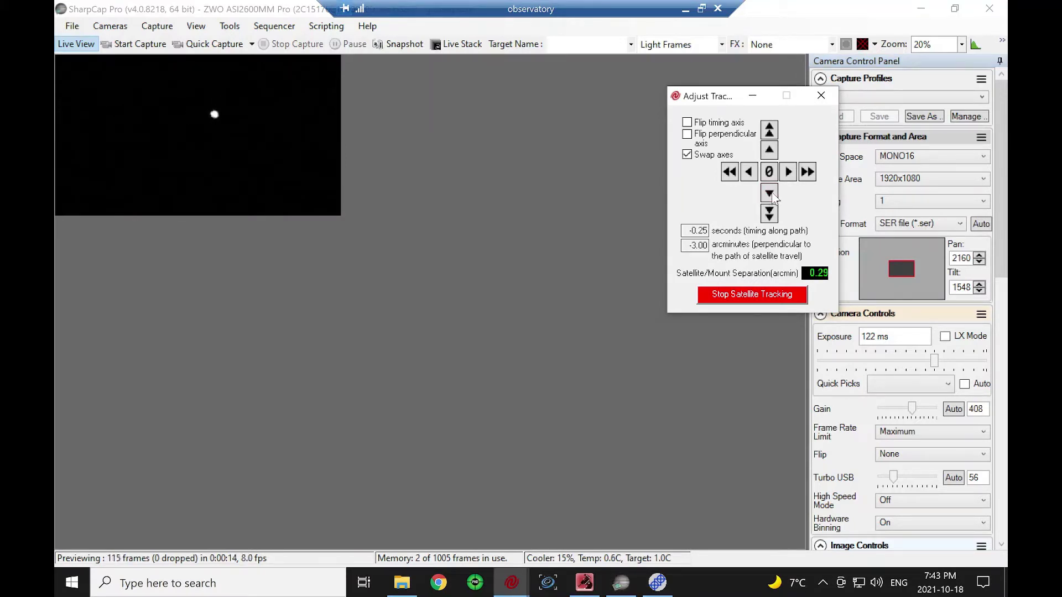
- Switch the capture area to 3120x4176 and stop tracking STARLINK-2407
click(953, 181)
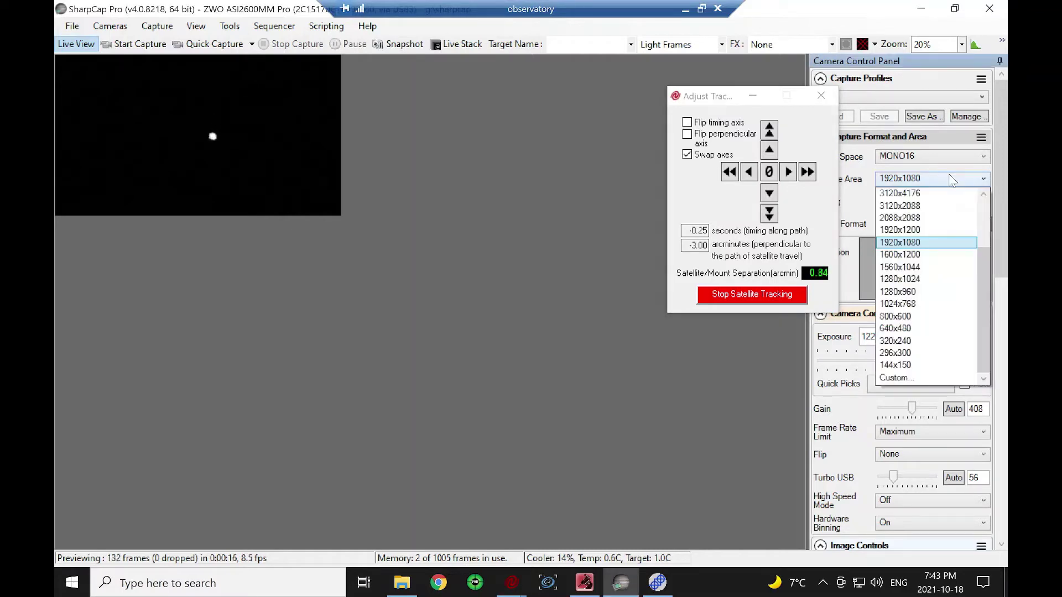
click(920, 195)
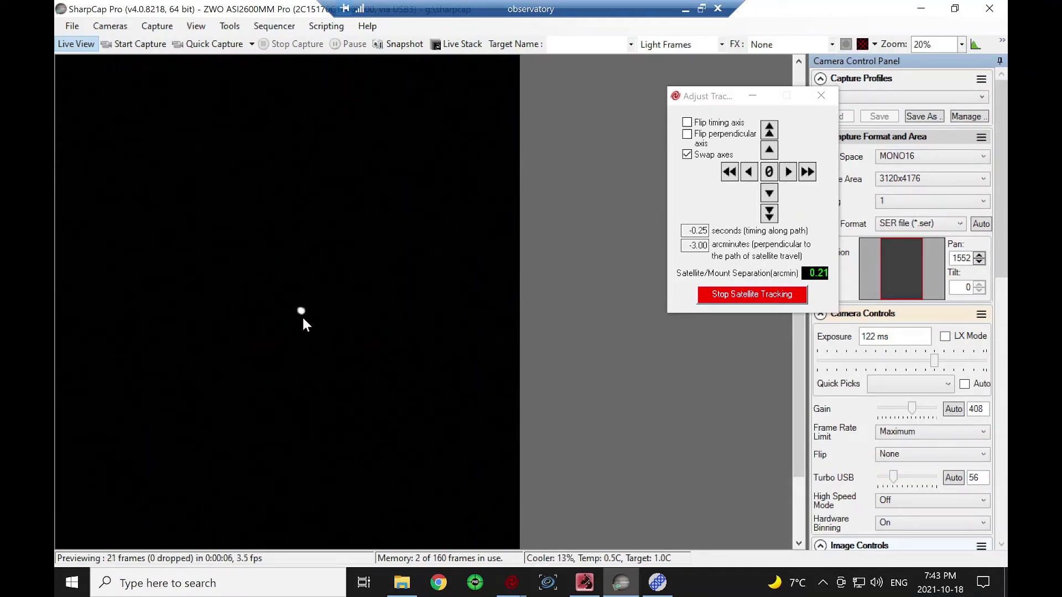
click(732, 298)
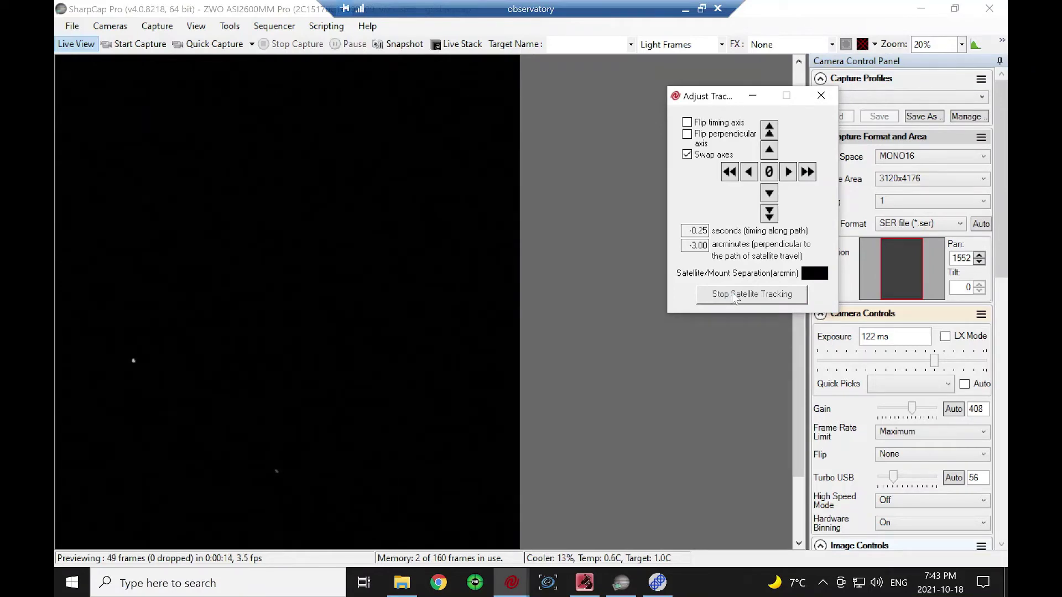
- Bring SkyTrack to the front and move the Adjust Tracking panel up-left over the world map
mouse_move(511, 581)
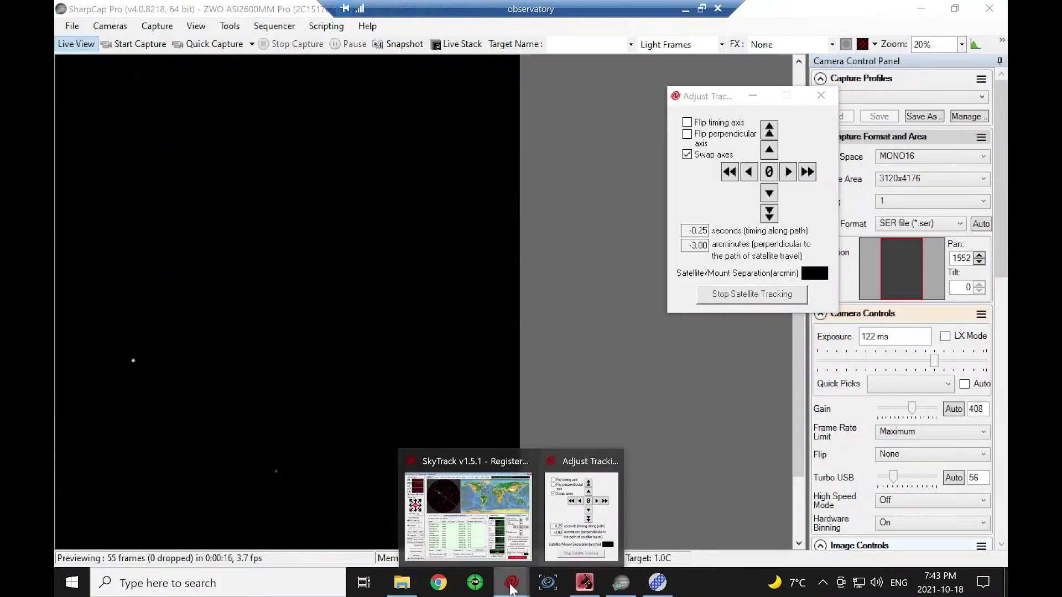
click(474, 533)
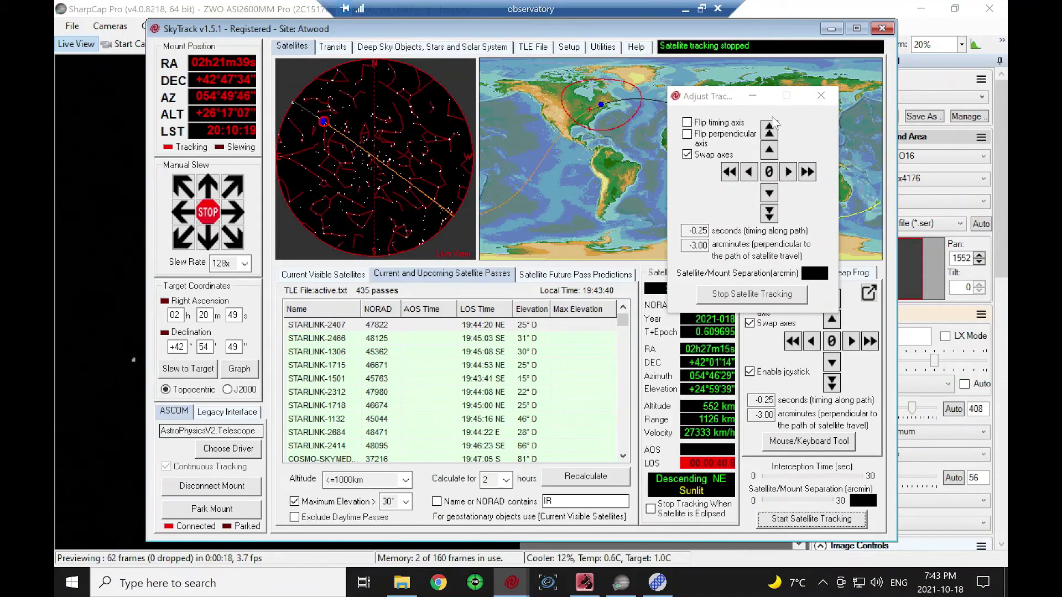
click(753, 100)
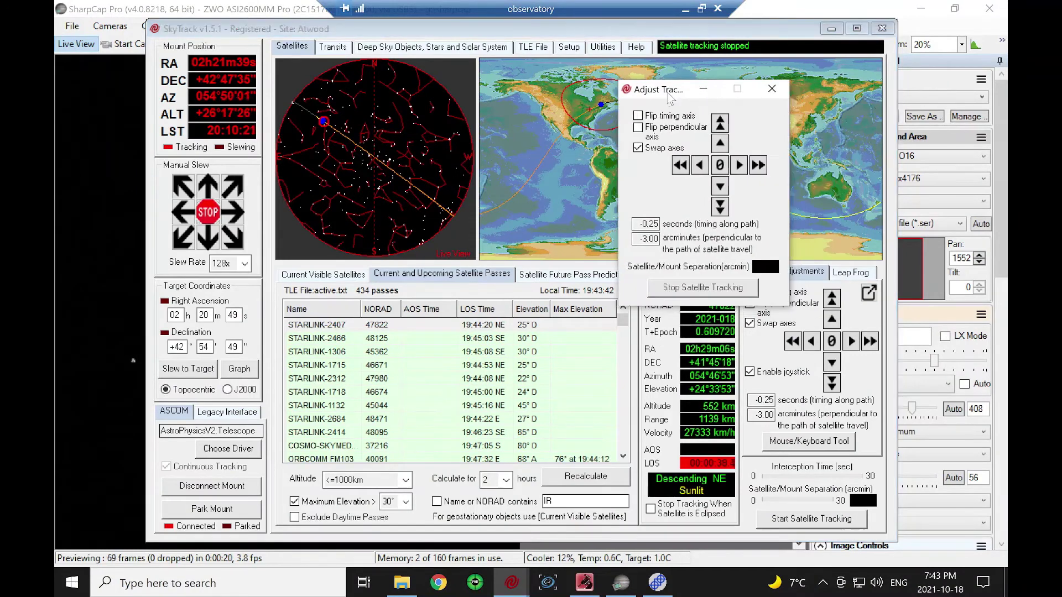
drag(664, 149, 612, 80)
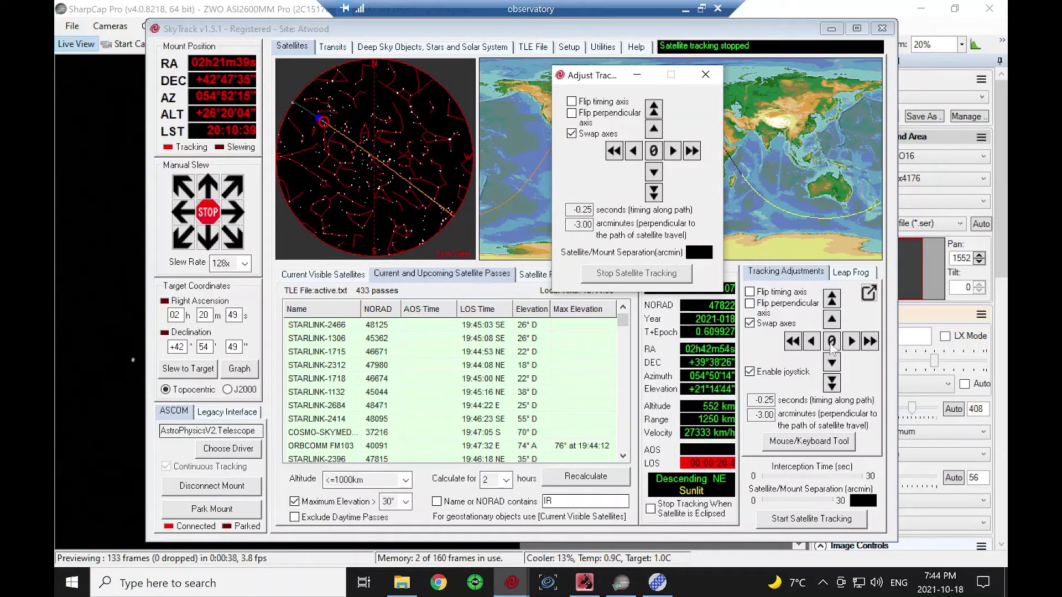
- Reset both tracking offsets to 0.00 and start tracking ORBCOMM FM103
click(831, 343)
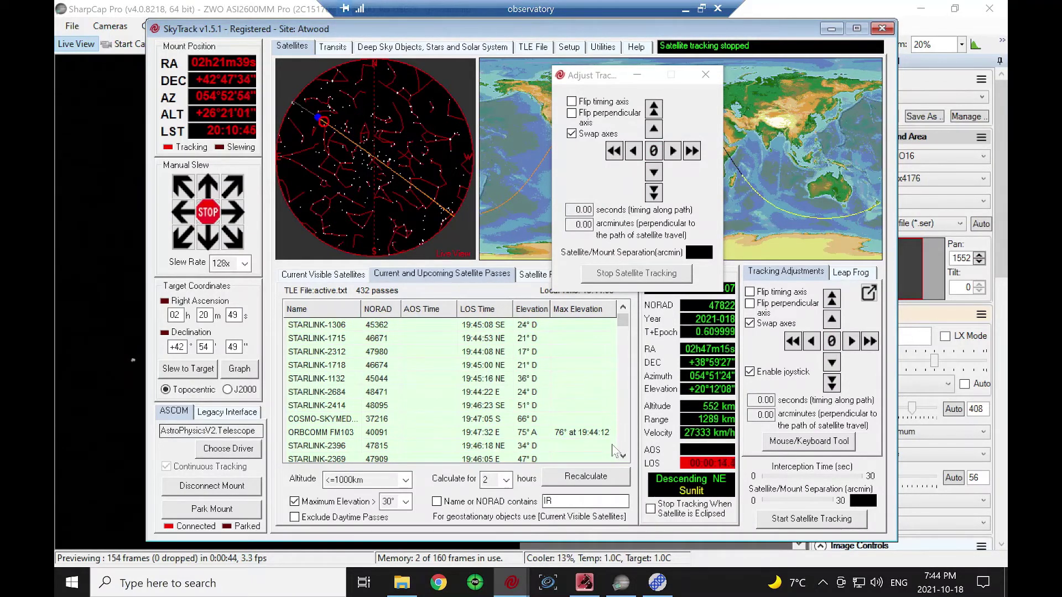
click(569, 434)
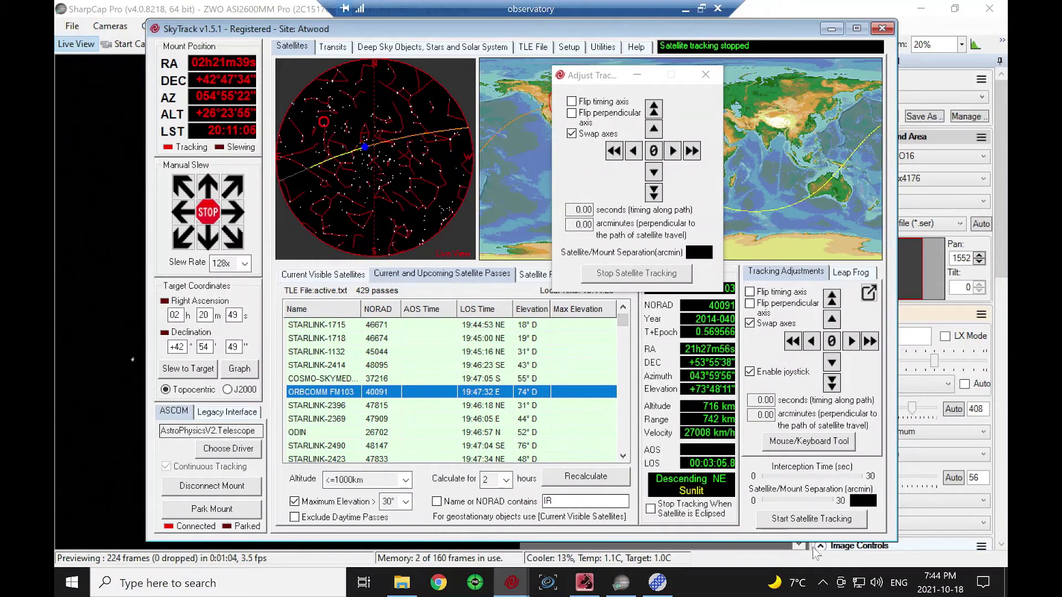
click(807, 520)
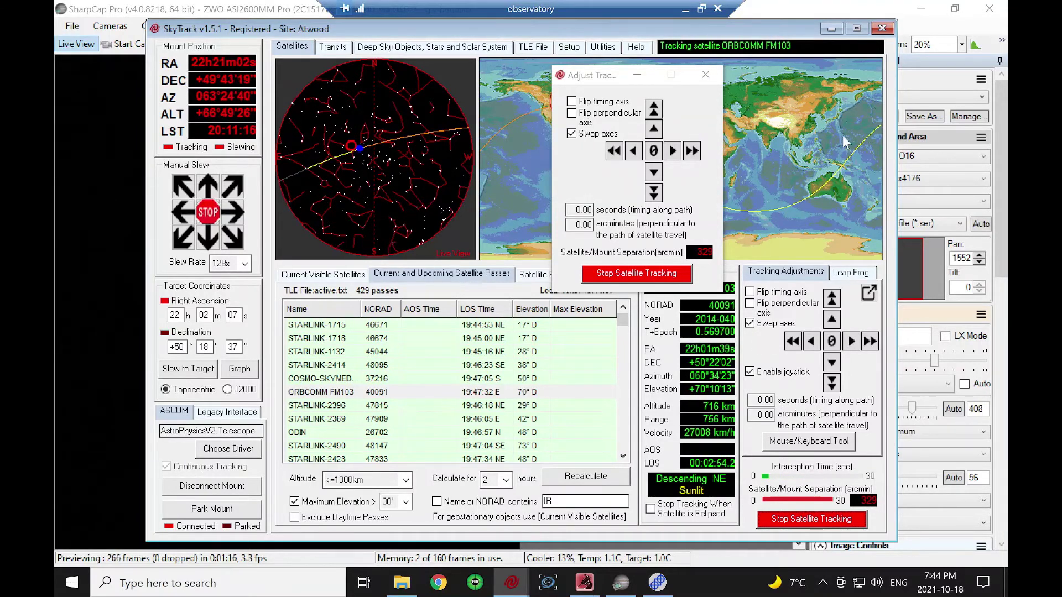
- Show SharpCap's live view, shift the Adjust Tracking panel right, and recheck SkyTrack's ORBCOMM FM103 tracking
click(831, 28)
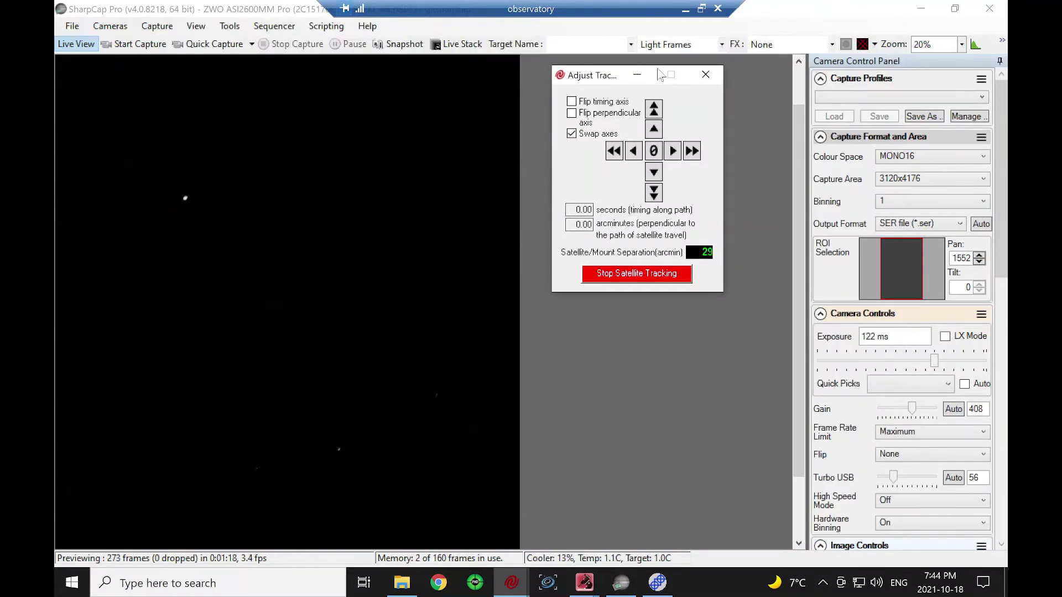
drag(610, 78, 655, 82)
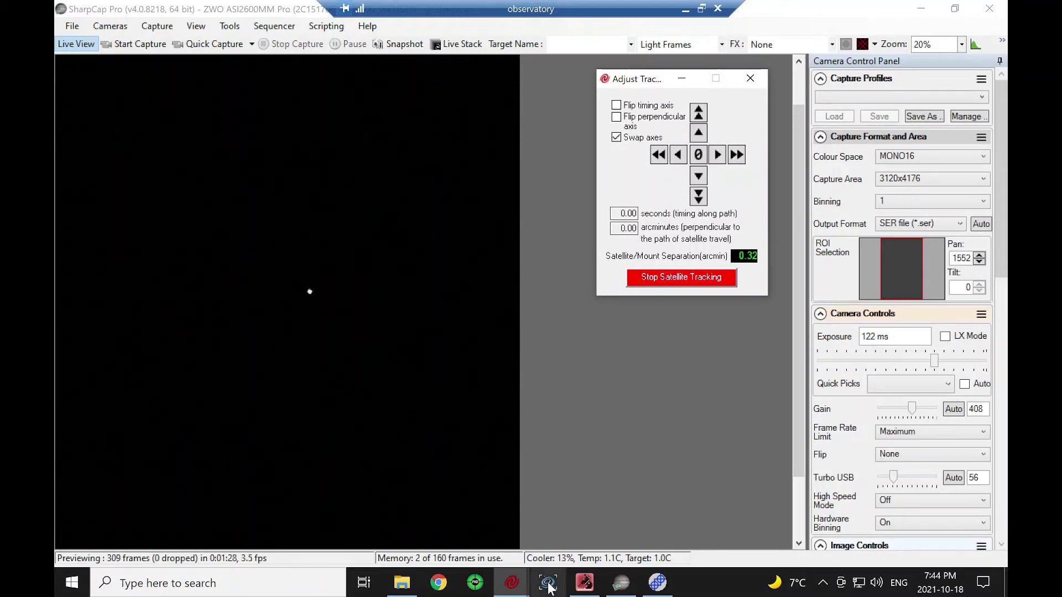
click(512, 583)
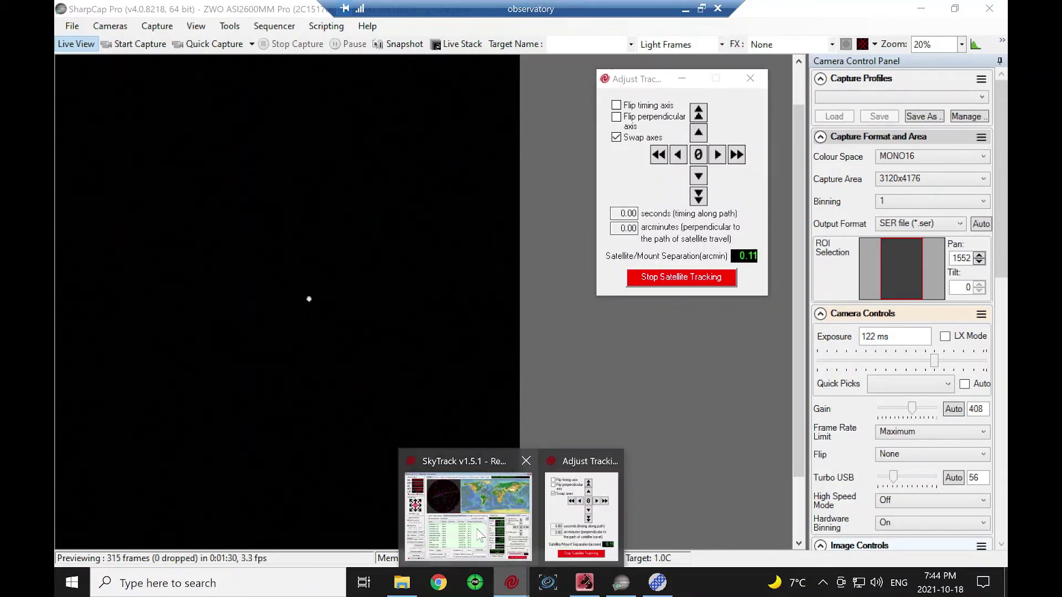
click(479, 536)
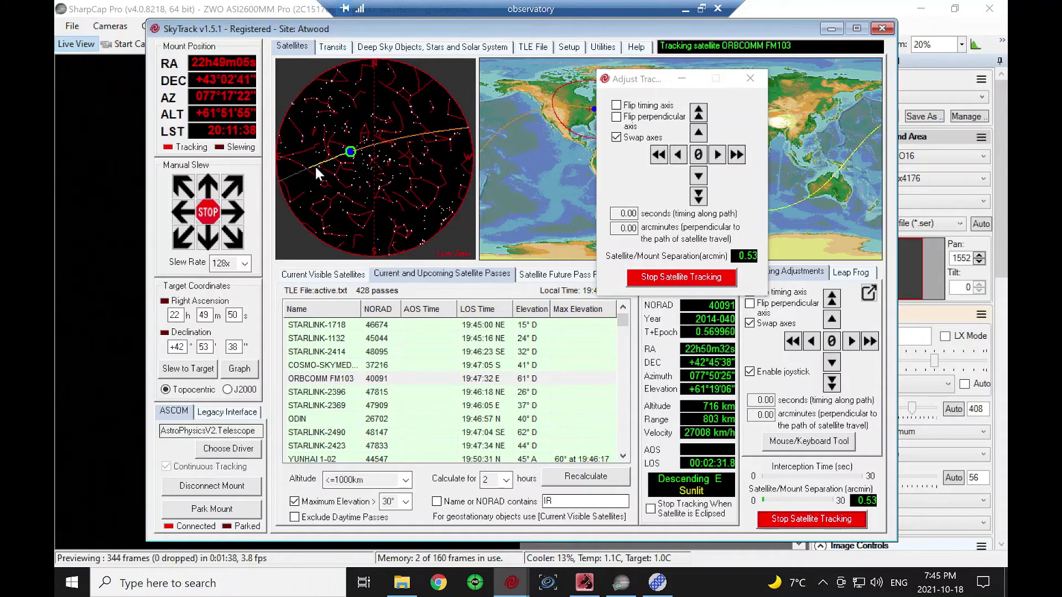
click(830, 29)
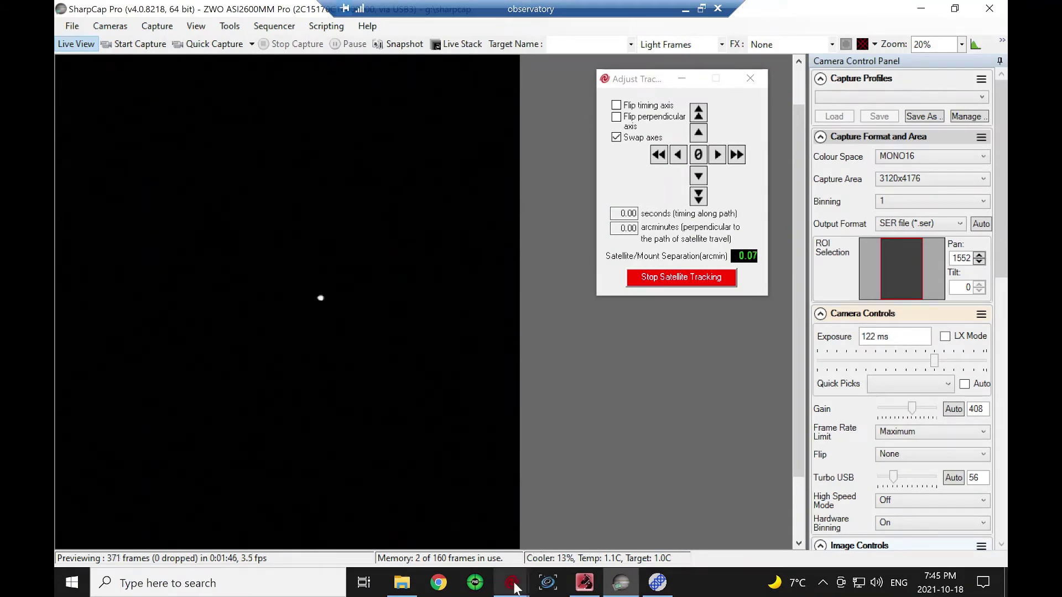
- Restore SkyTrack, move the Adjust Tracking window right off the world map, and scroll the pass list
mouse_move(512, 582)
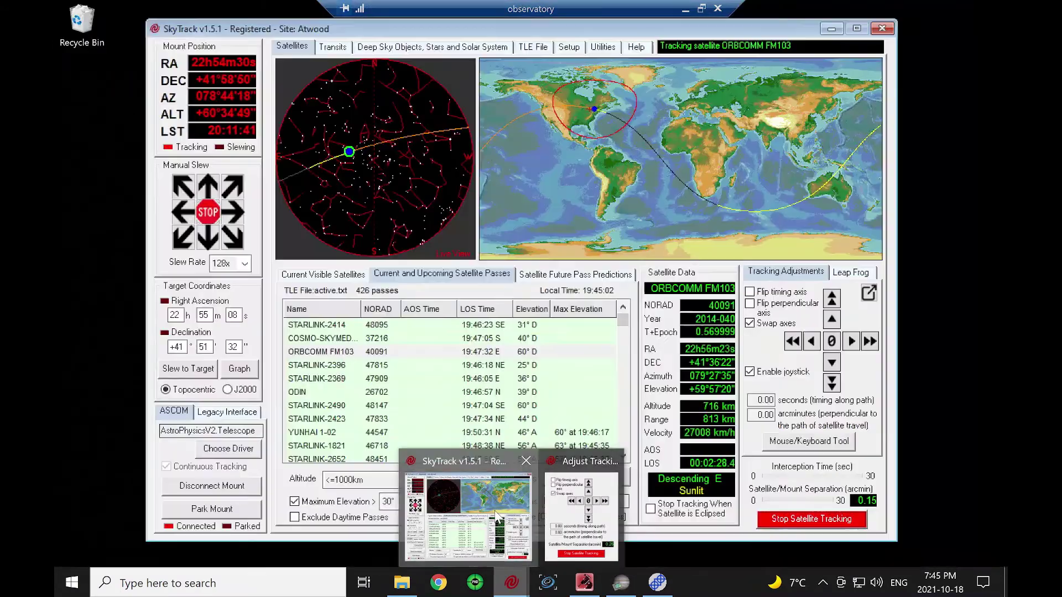
click(498, 517)
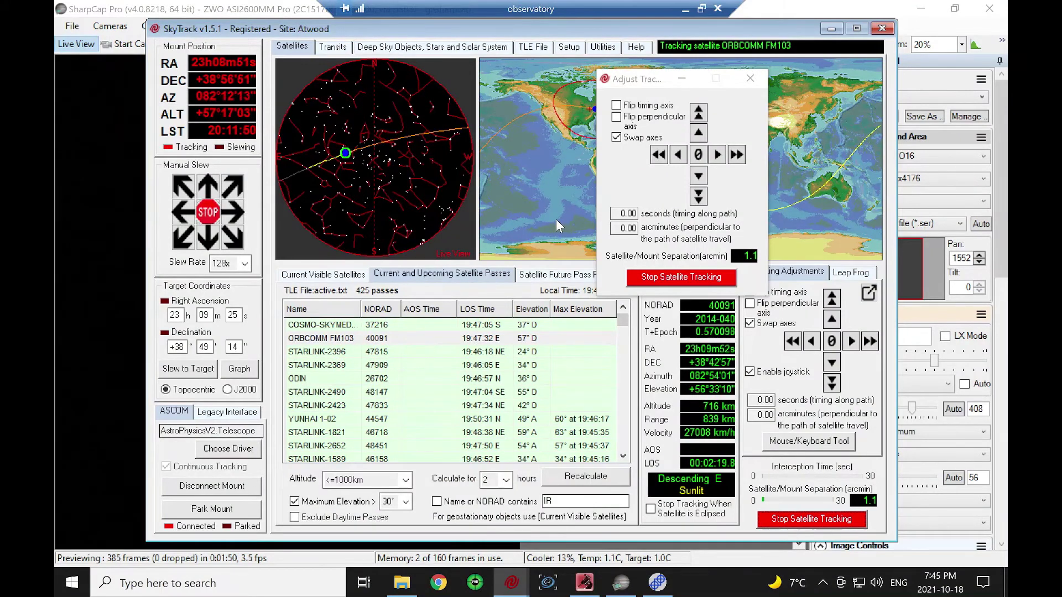
drag(658, 75, 845, 99)
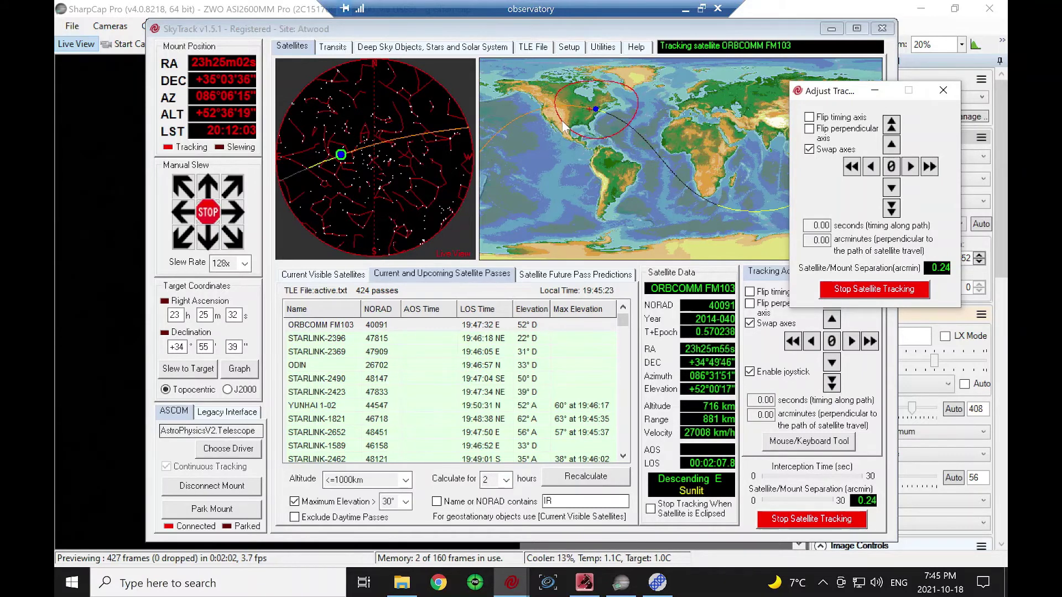
click(603, 129)
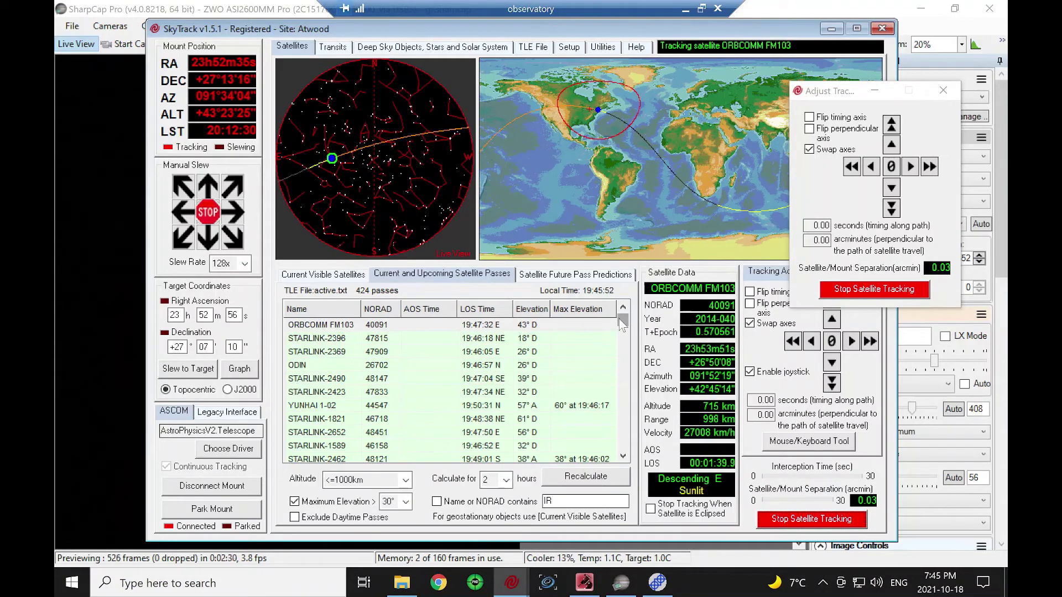
drag(621, 323, 621, 333)
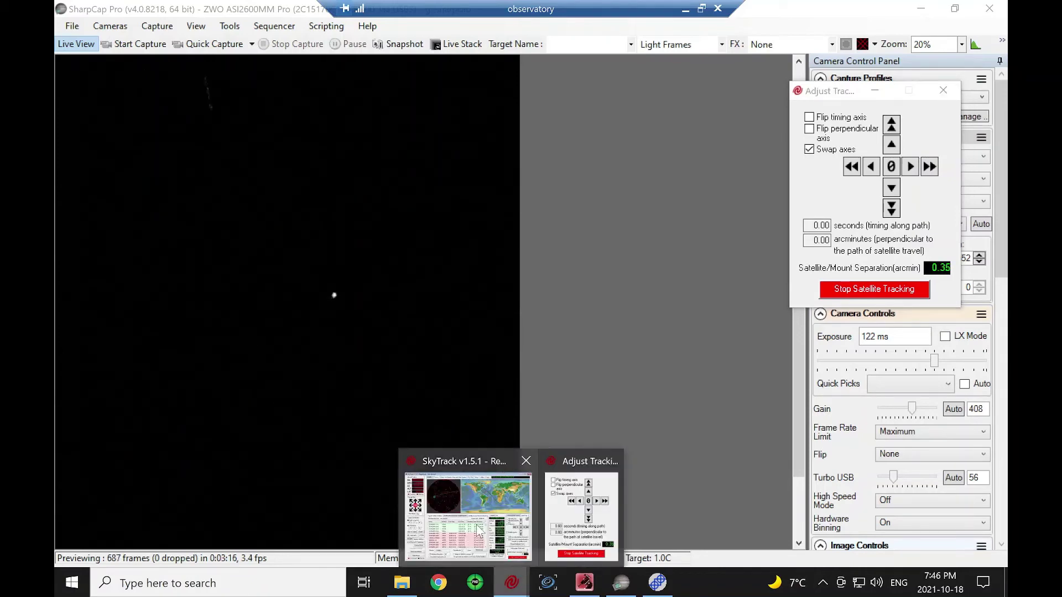
- Restore SkyTrack, minimise it to check SharpCap's view of ORBCOMM FM103, then restore it again
click(482, 531)
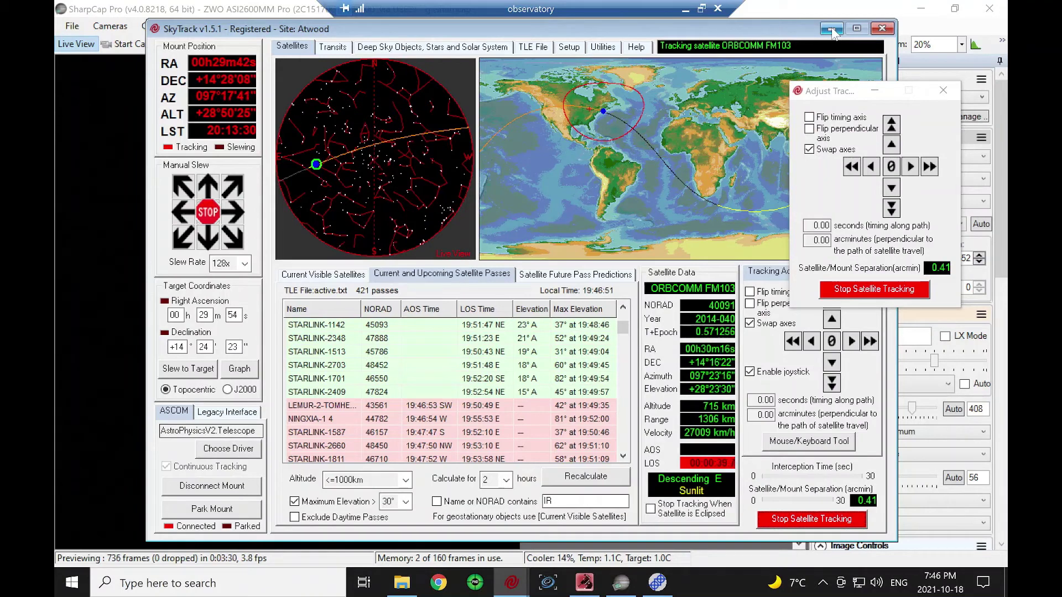
click(833, 30)
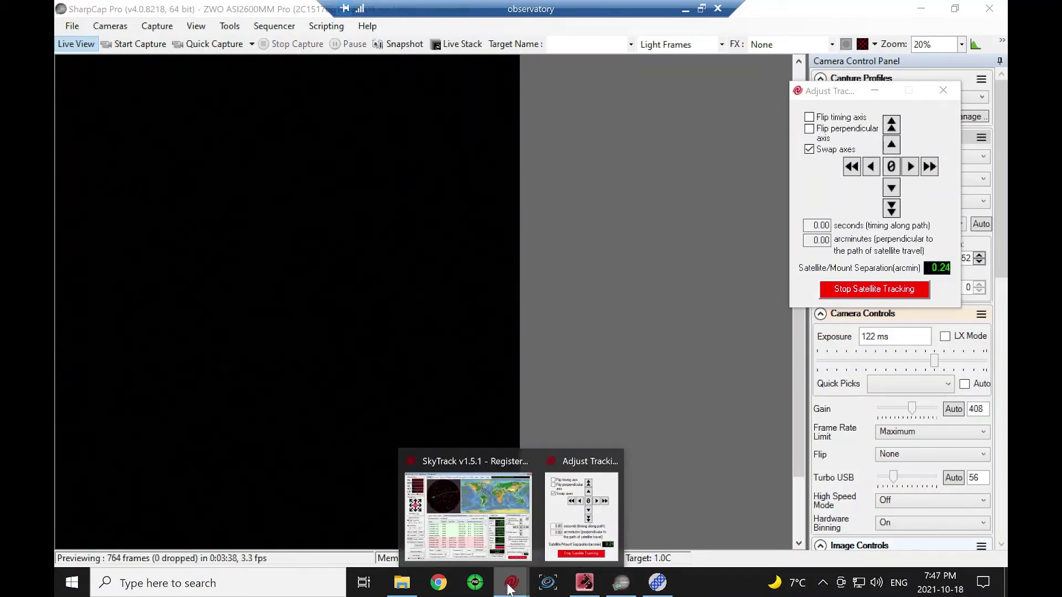
click(487, 530)
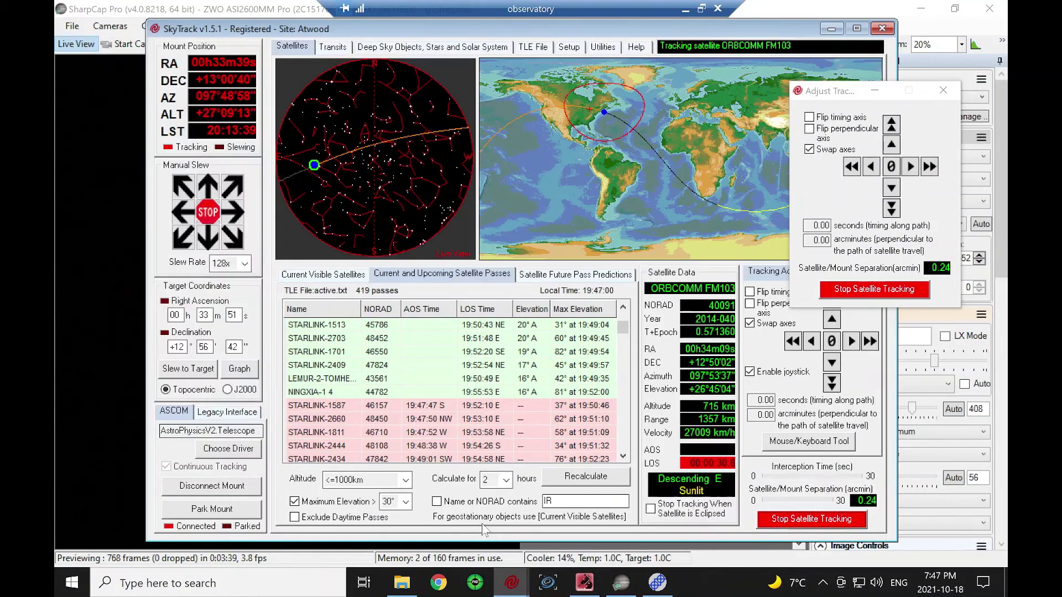
- Stop tracking ORBCOMM FM103, browse several passes, and select LEMUR-2-TOMHENDERSON as the next target
click(802, 521)
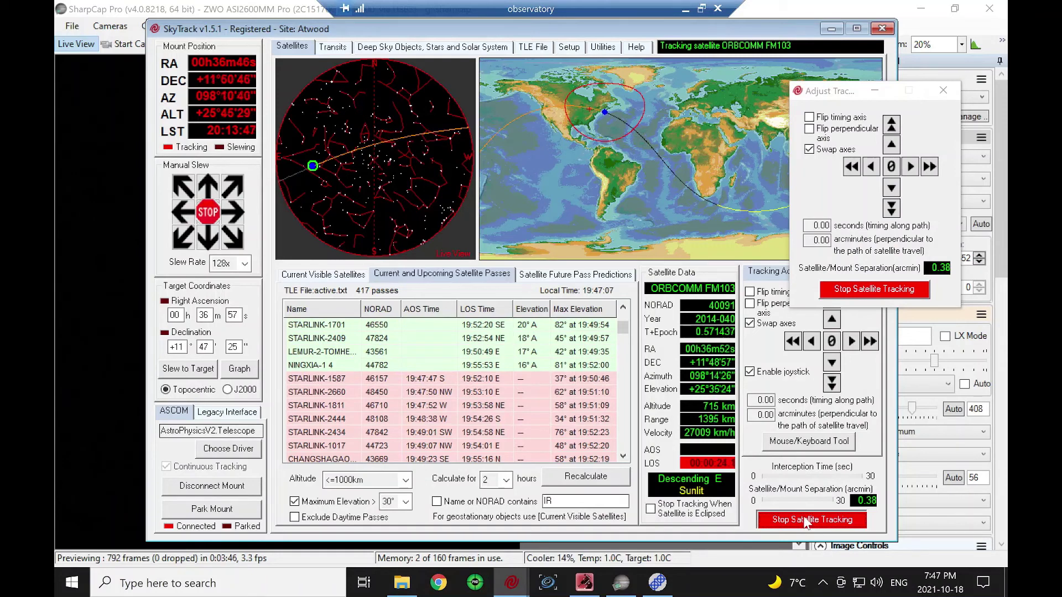
click(807, 522)
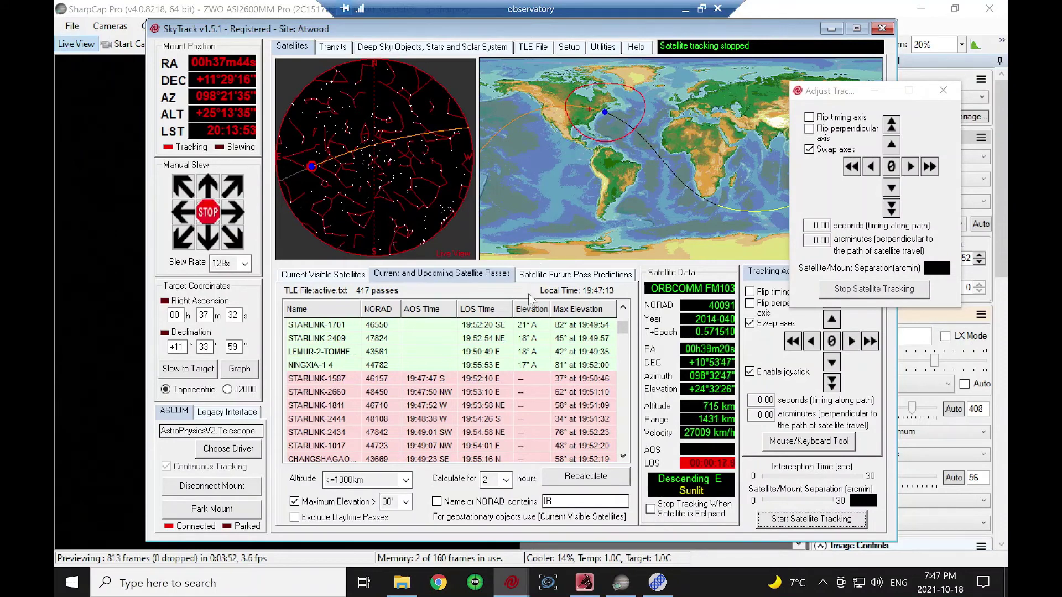
click(544, 325)
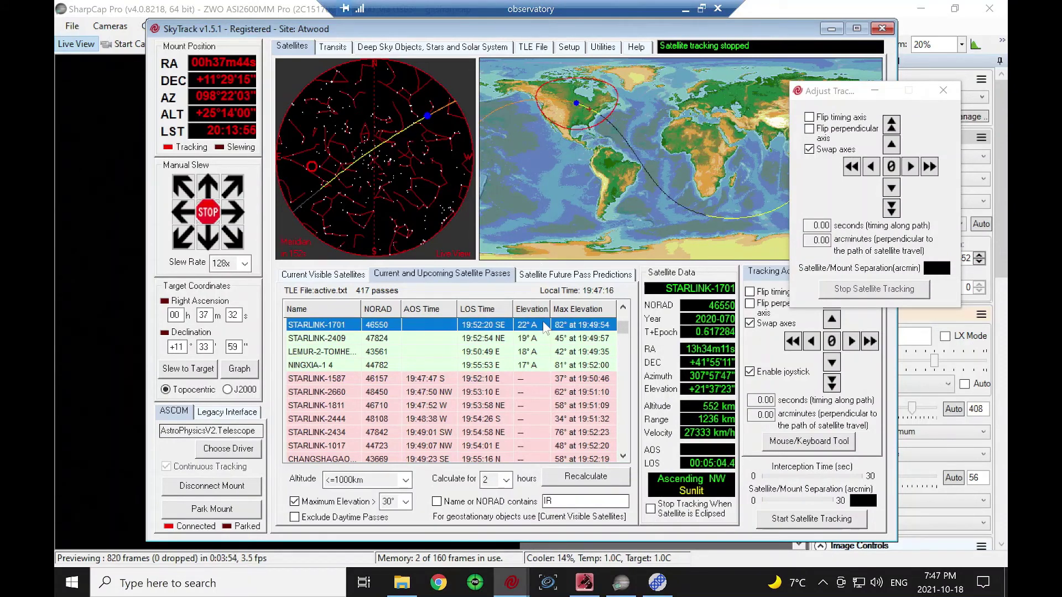
click(552, 339)
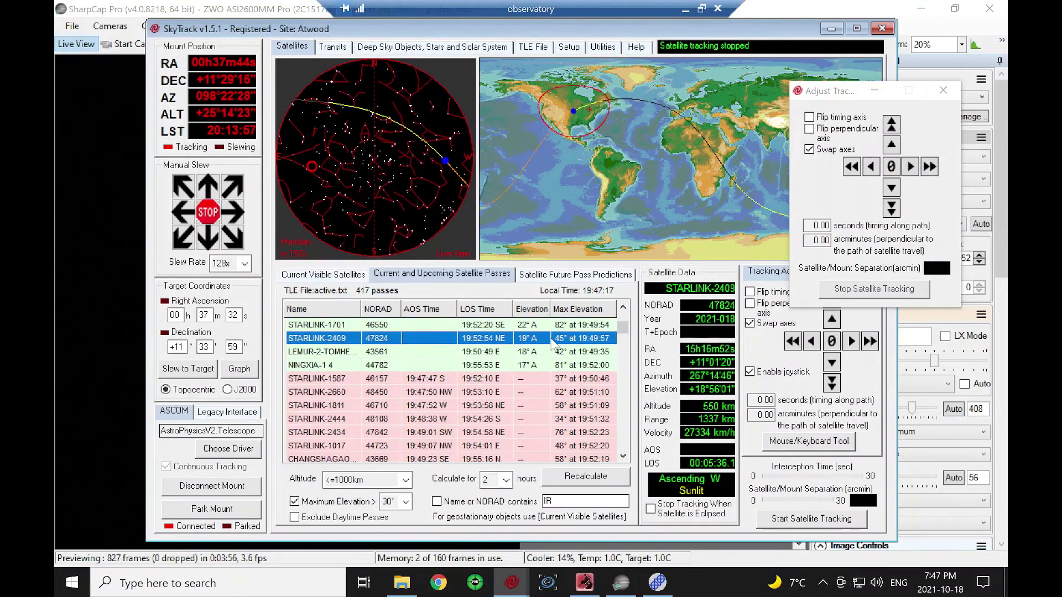
click(552, 352)
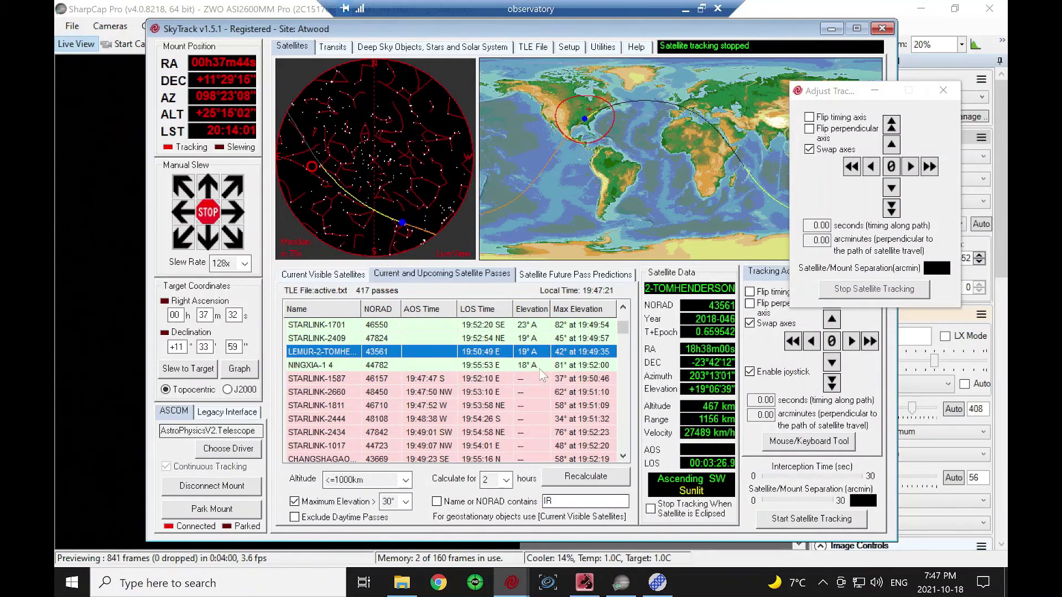
click(545, 365)
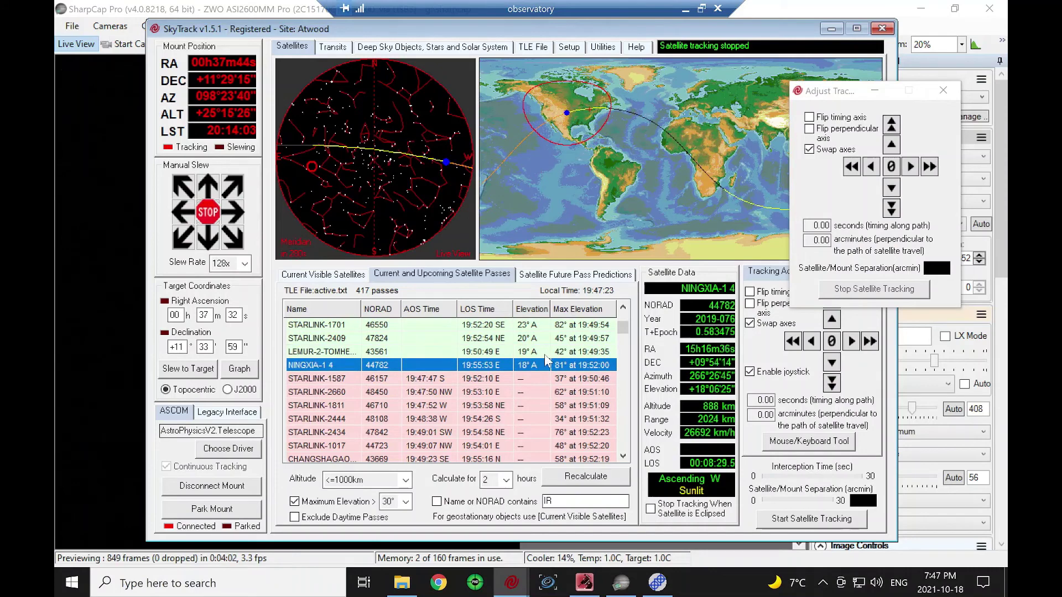
click(545, 354)
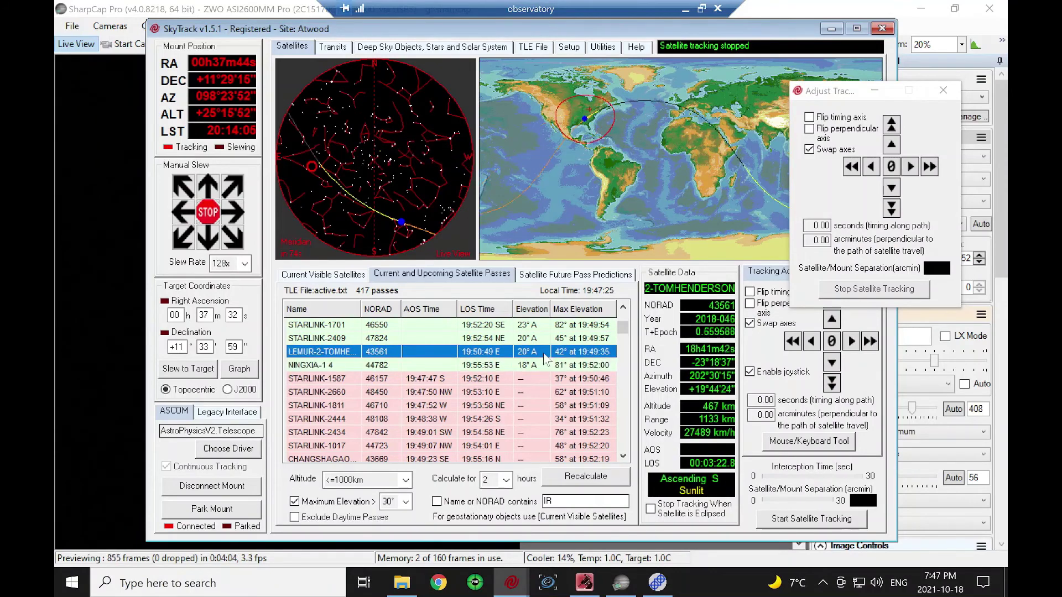
click(803, 525)
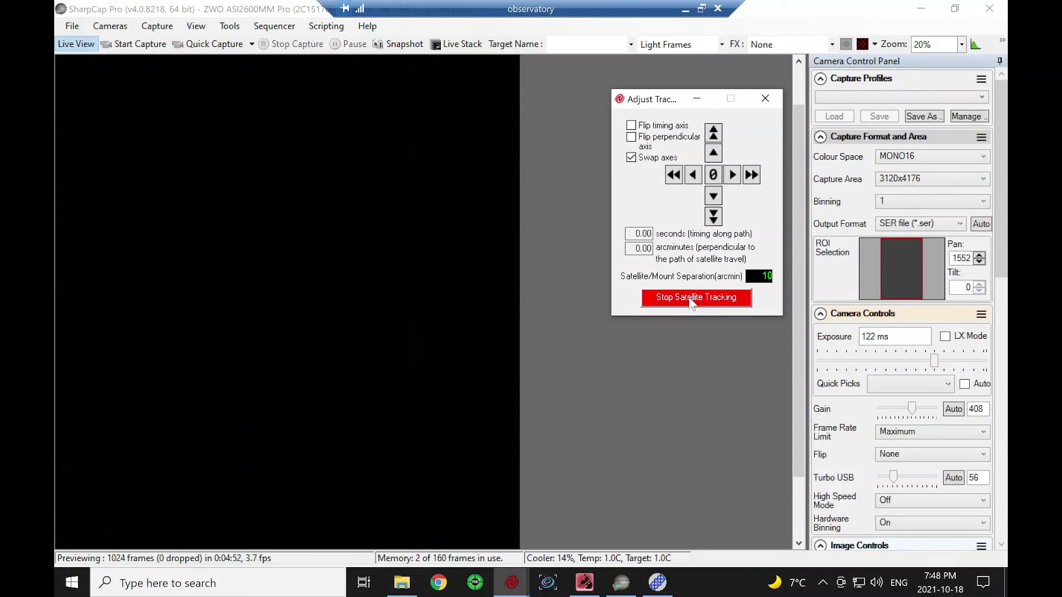
- Bring SkyTrack forward and stop tracking LEMUR-2-TOMHENDERSON
mouse_move(508, 575)
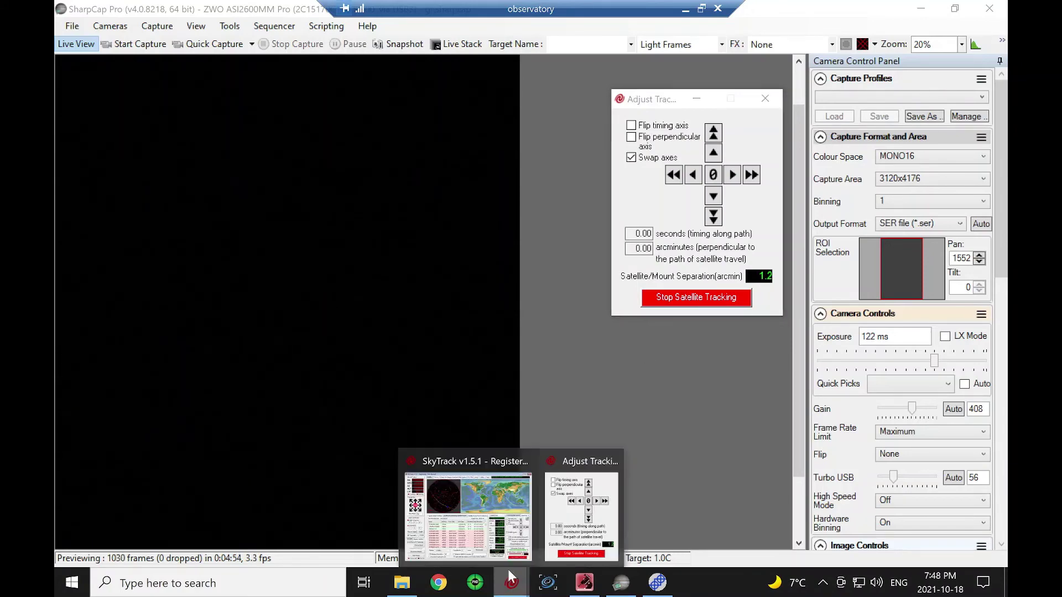
click(494, 550)
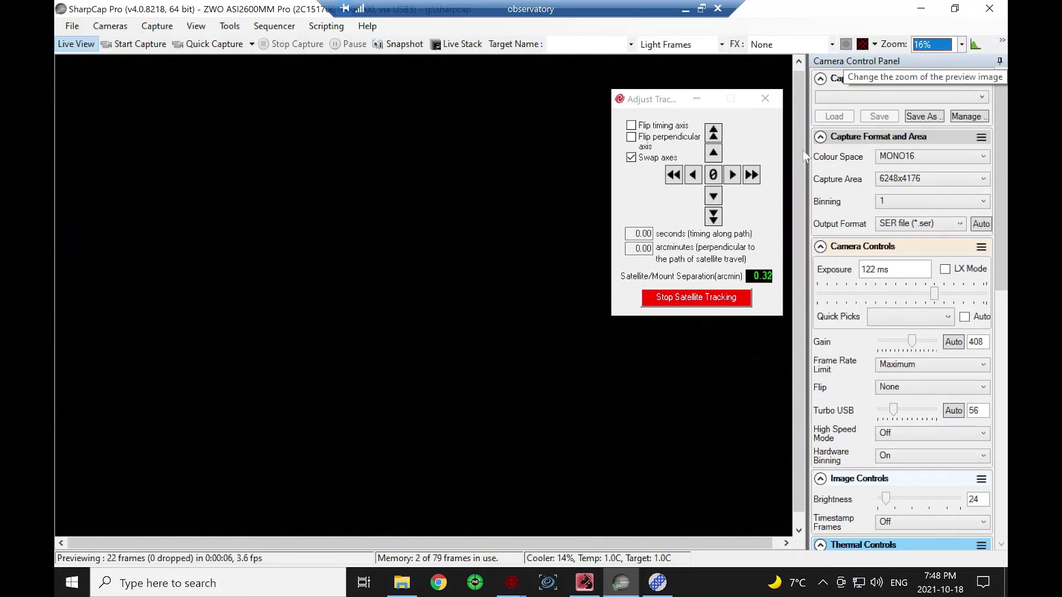
click(684, 297)
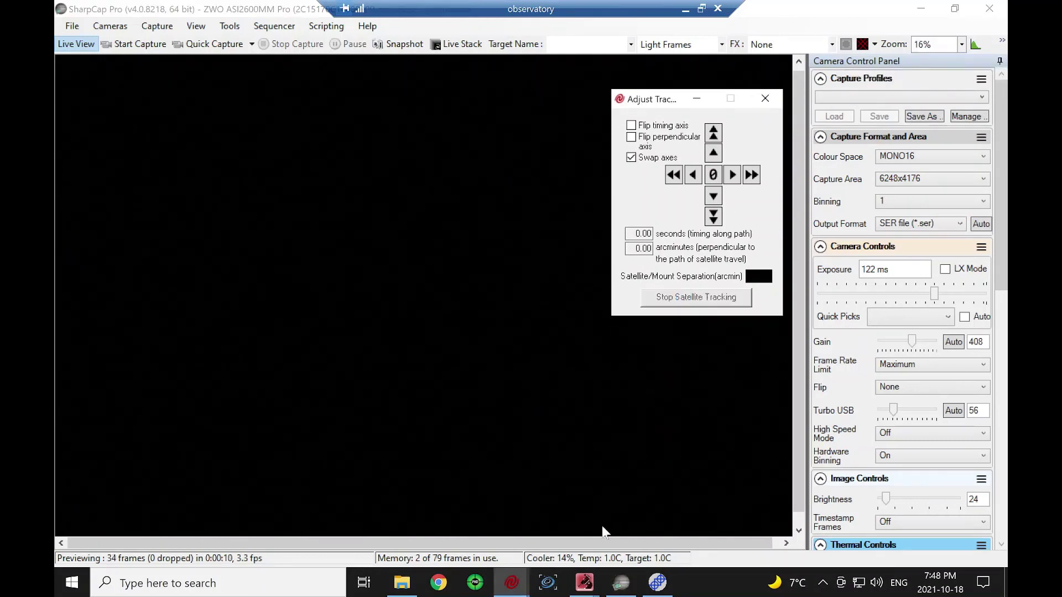
click(512, 582)
- Start intercepting COSMOS 2486 in SkyTrack and move the Adjust Tracking window over the world map
click(466, 526)
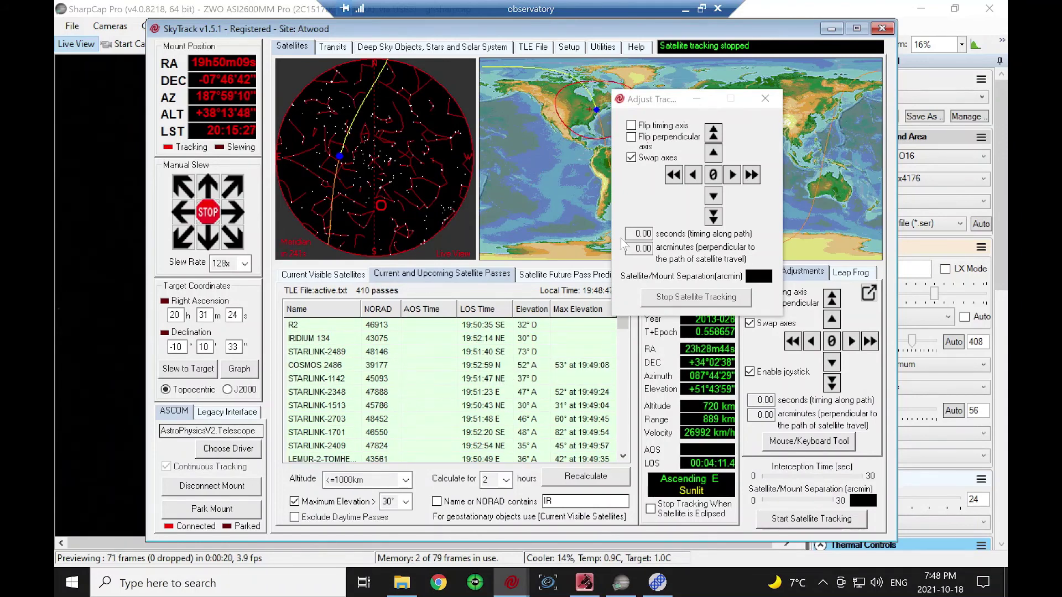
click(805, 524)
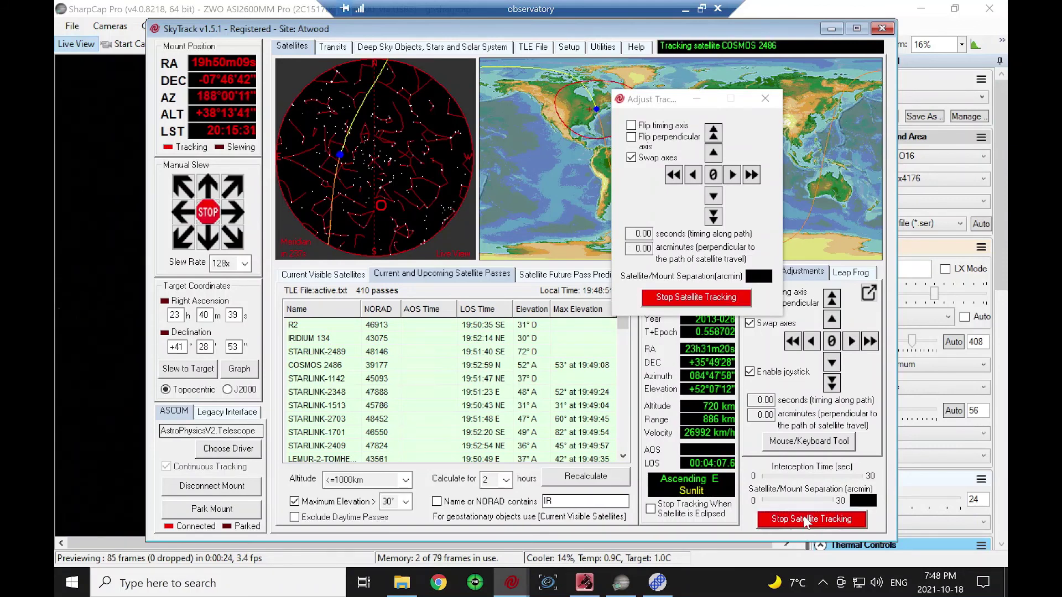
drag(665, 101, 731, 95)
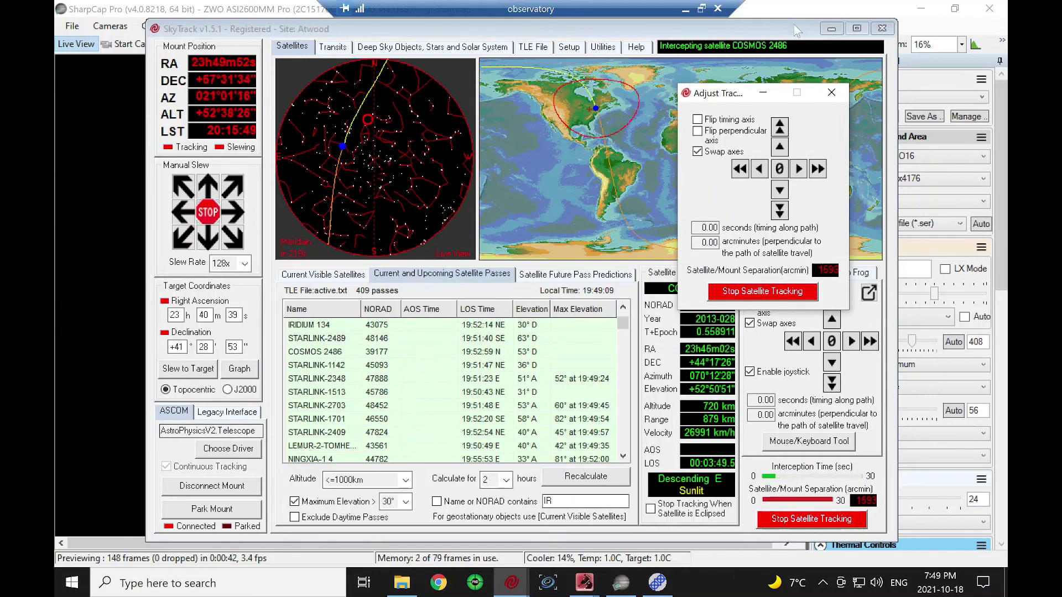
- Hide SkyTrack to watch COSMOS 2486 in SharpCap, stop tracking, then bring SkyTrack back
click(832, 28)
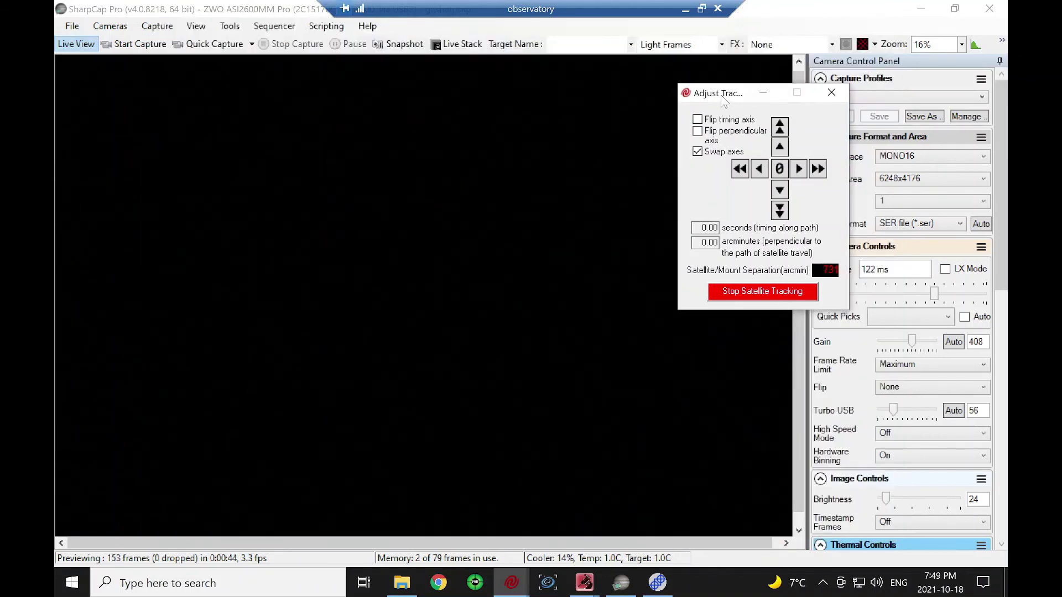
mouse_move(722, 98)
mouse_down()
mouse_move(735, 81)
mouse_move(731, 90)
mouse_up()
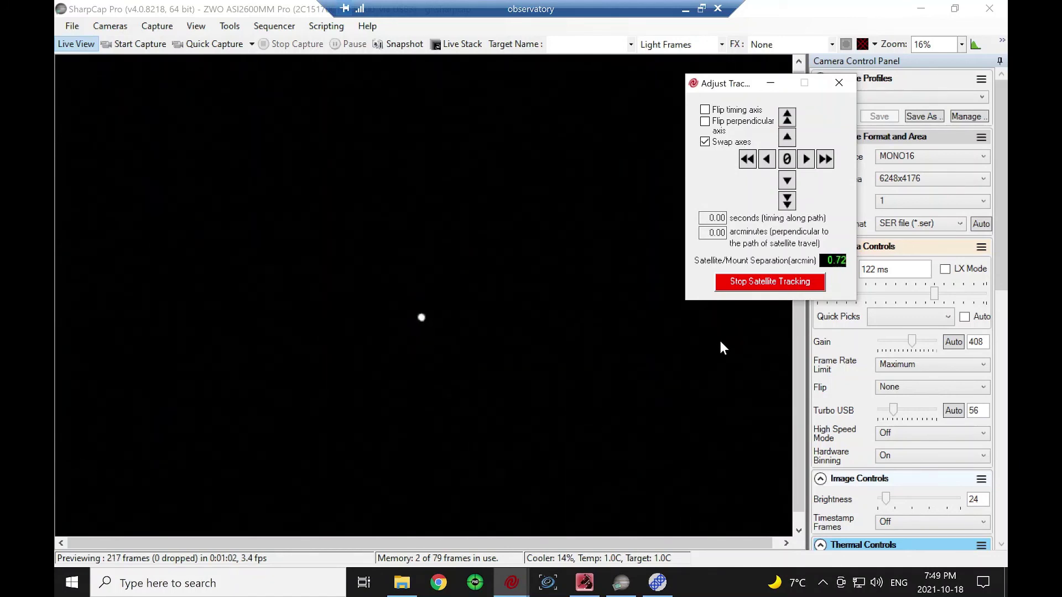
click(767, 283)
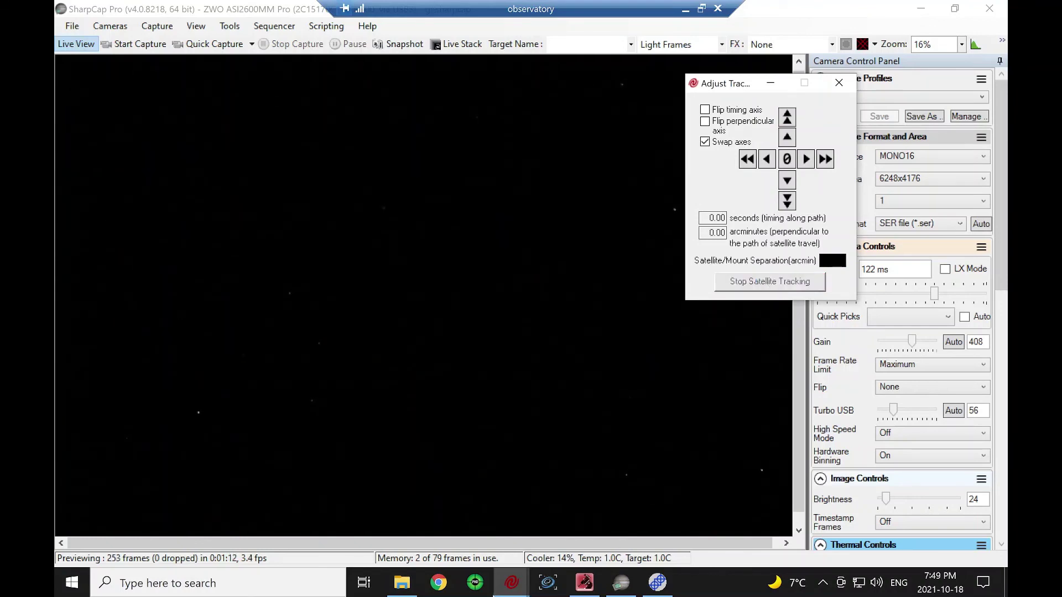
click(511, 583)
click(479, 541)
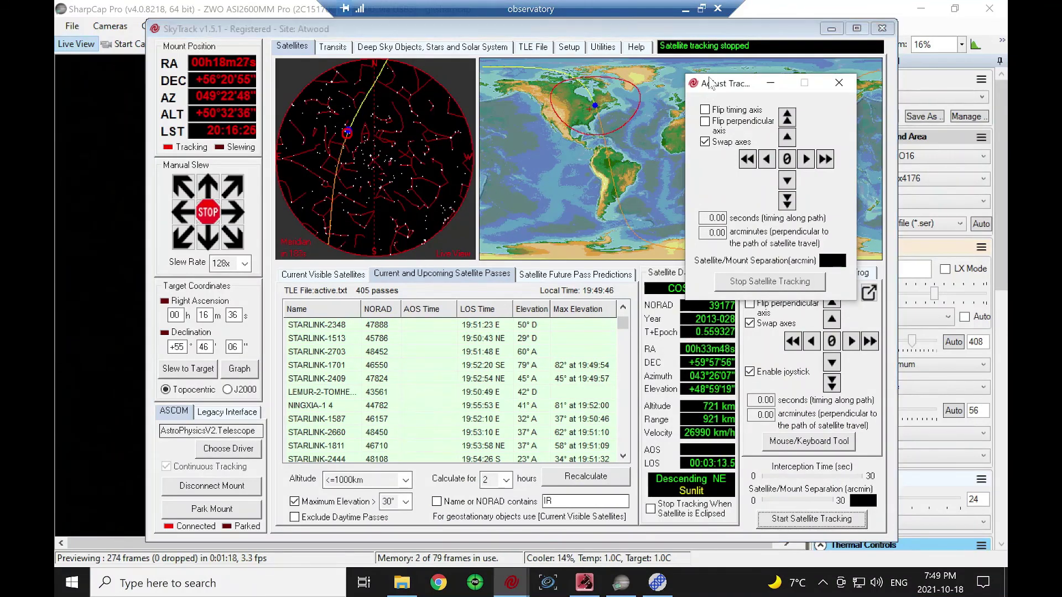
- Move the Adjust Tracking window to the top-right, clear of the COSMOS 2486 data
drag(700, 90, 725, 55)
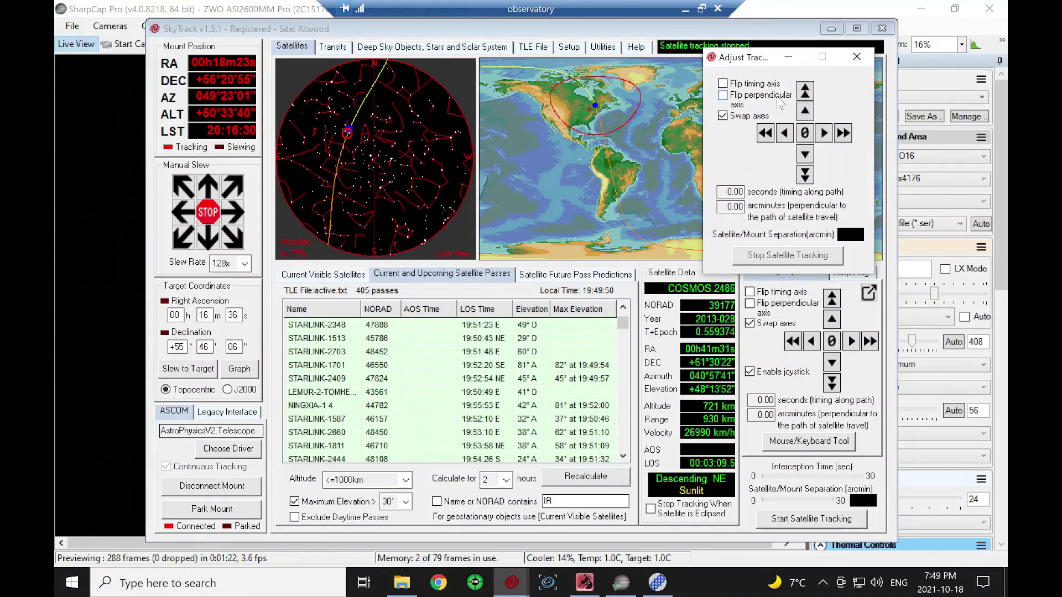